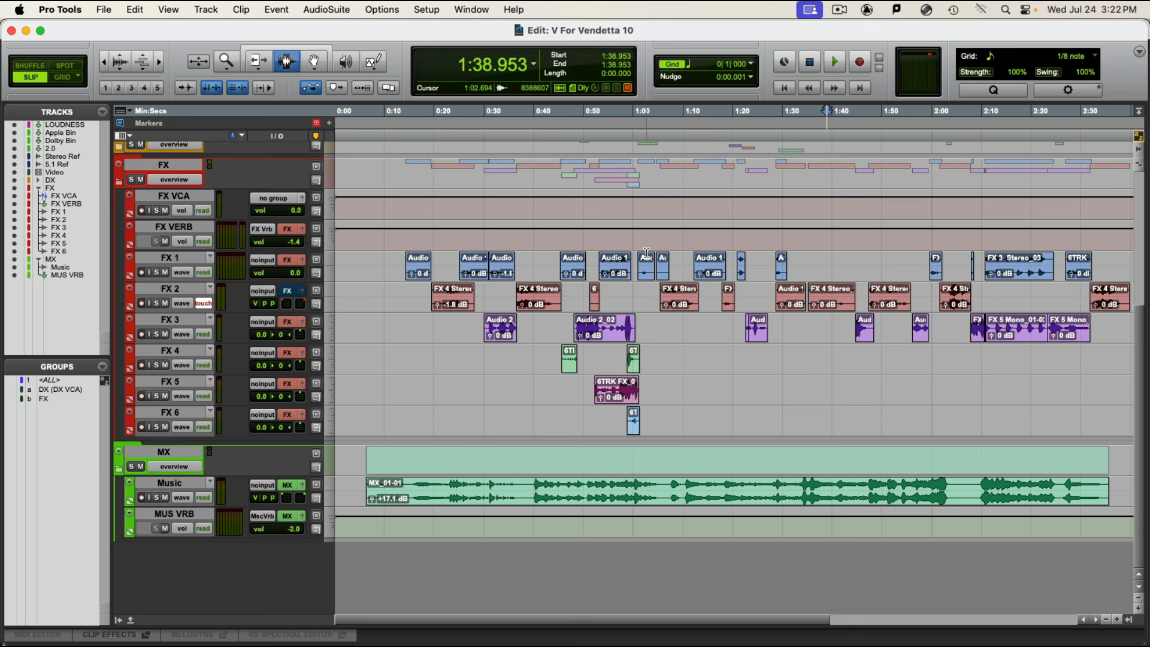
Step: Open the original session file V For Vendetta.ptx as the source for importing session data
{"action": "left_click", "coordinate": [105, 10]}
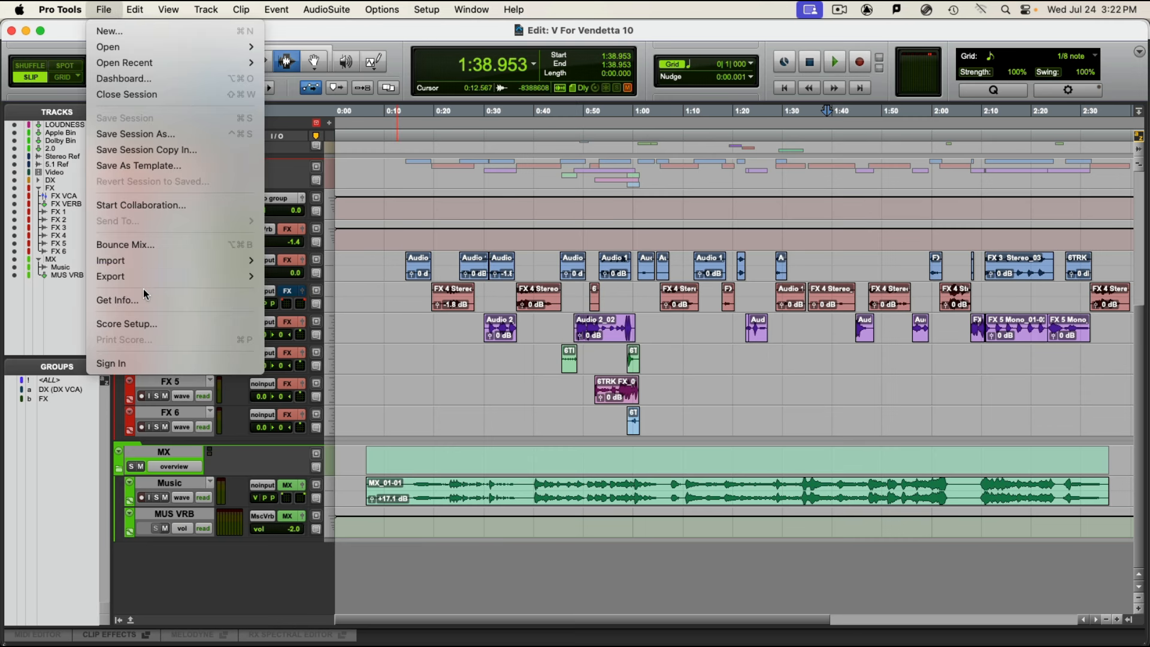
{"action": "mouse_move", "coordinate": [139, 261]}
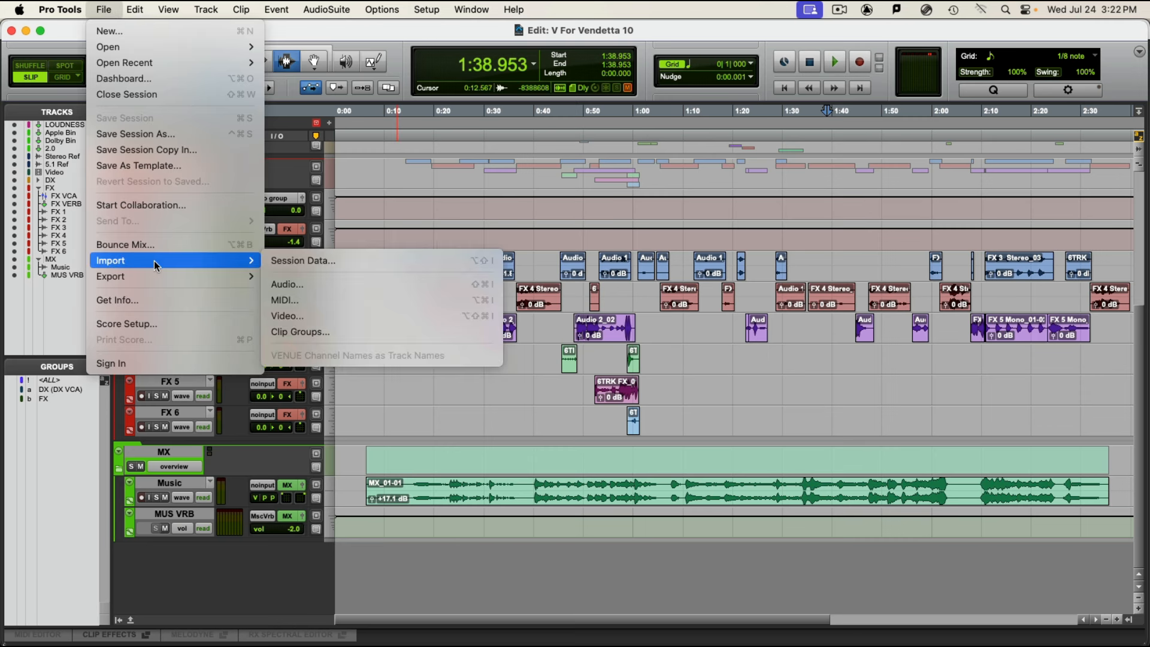
{"action": "left_click", "coordinate": [310, 261]}
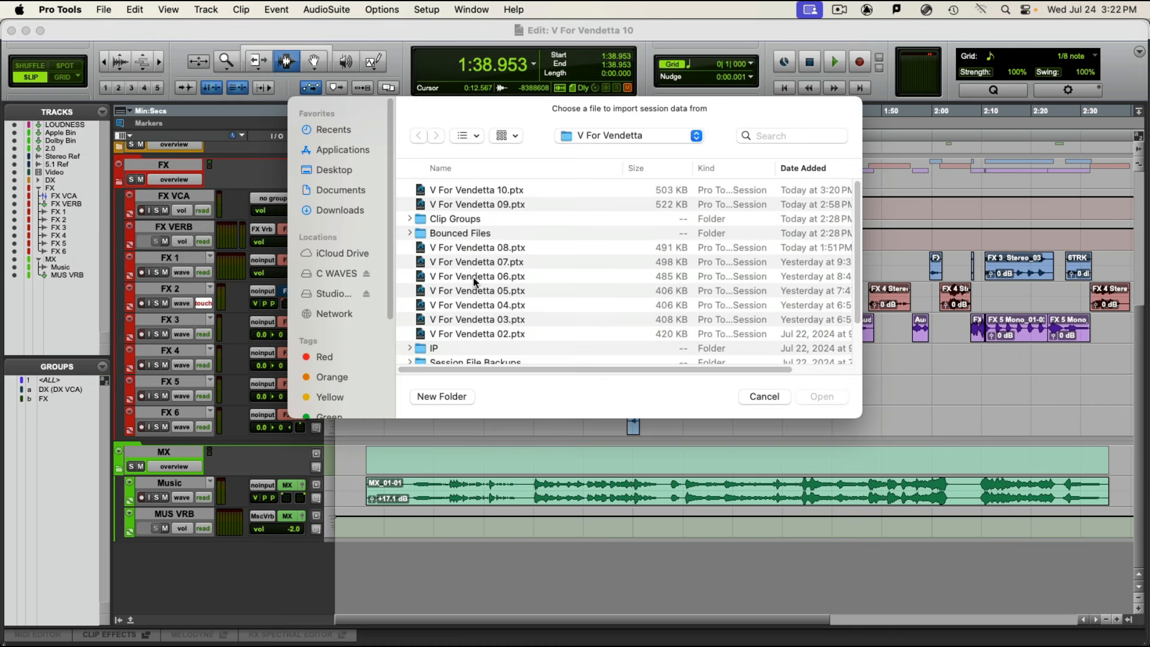
{"action": "scroll", "coordinate": [629, 279], "scroll_direction": "down", "scroll_amount": 5}
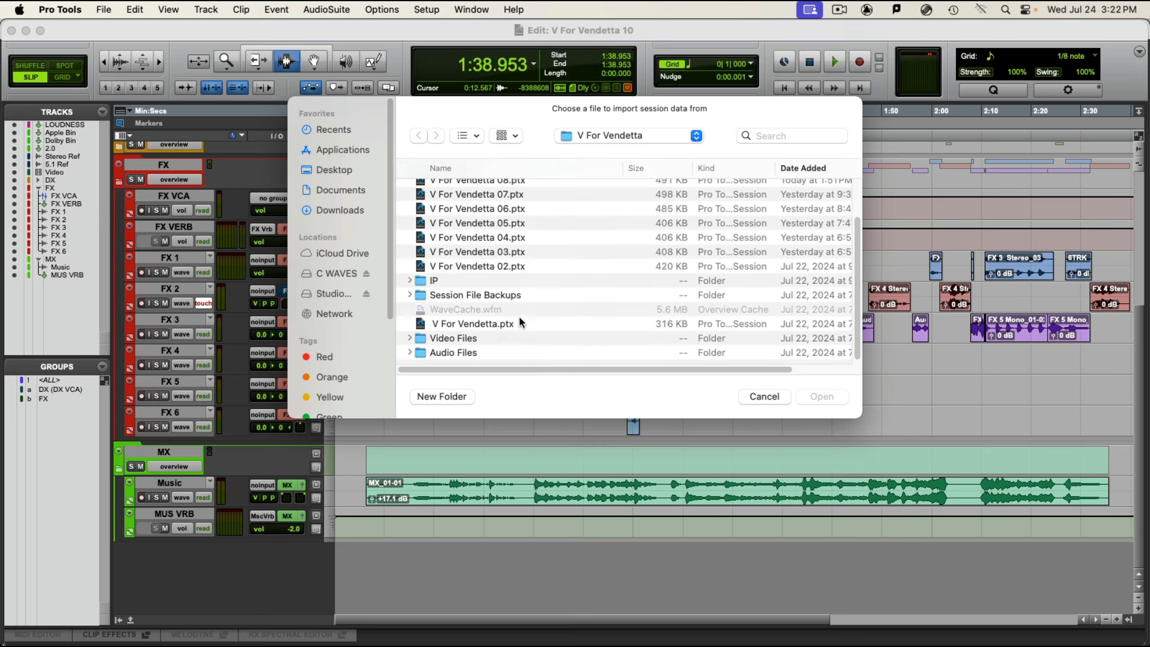
{"action": "left_click", "coordinate": [498, 324]}
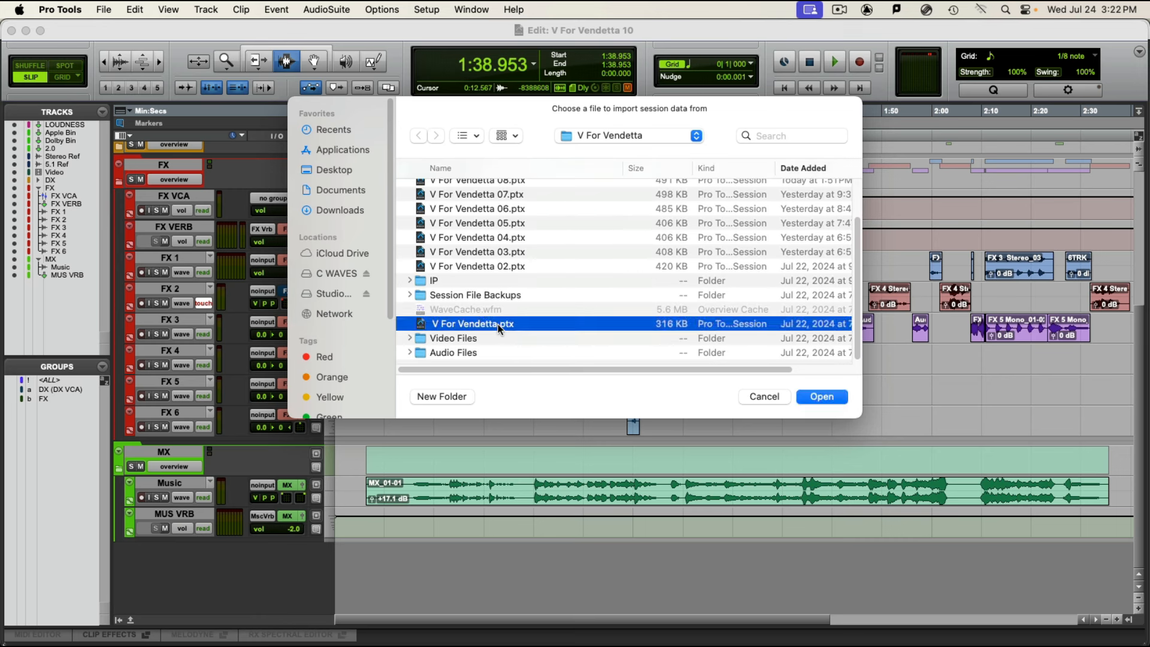
{"action": "left_click", "coordinate": [828, 397]}
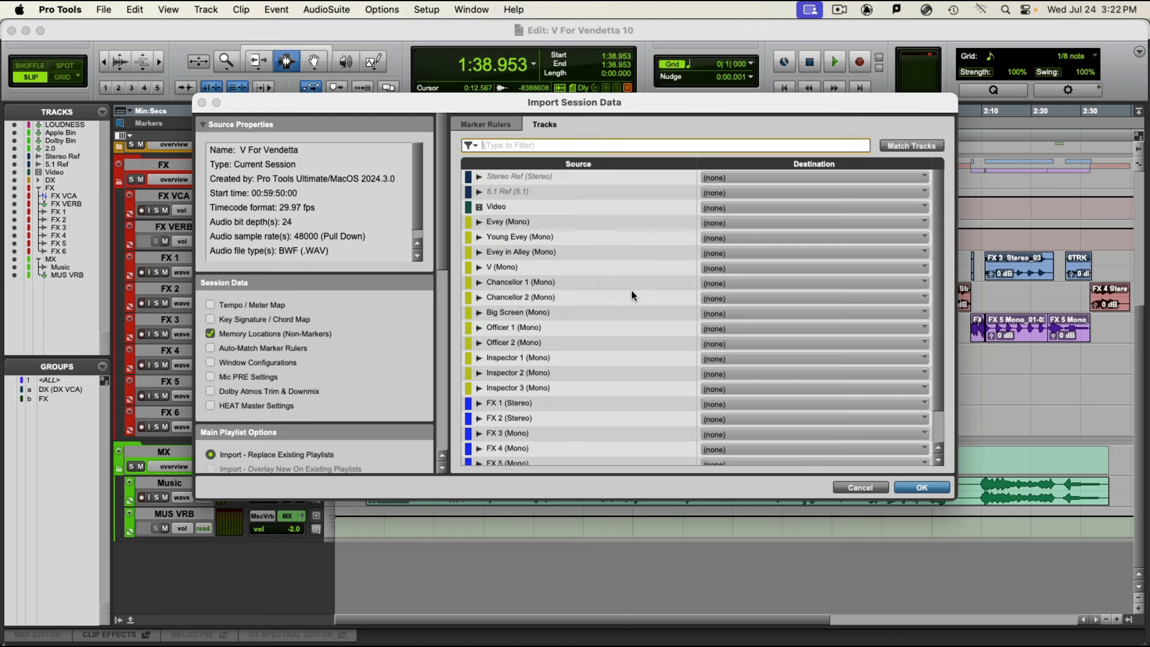
{"action": "scroll", "coordinate": [632, 290], "scroll_direction": "down", "scroll_amount": 2}
{"action": "scroll", "coordinate": [631, 258], "scroll_direction": "up", "scroll_amount": 2}
{"action": "left_click", "coordinate": [209, 334]}
{"action": "left_click", "coordinate": [209, 334]}
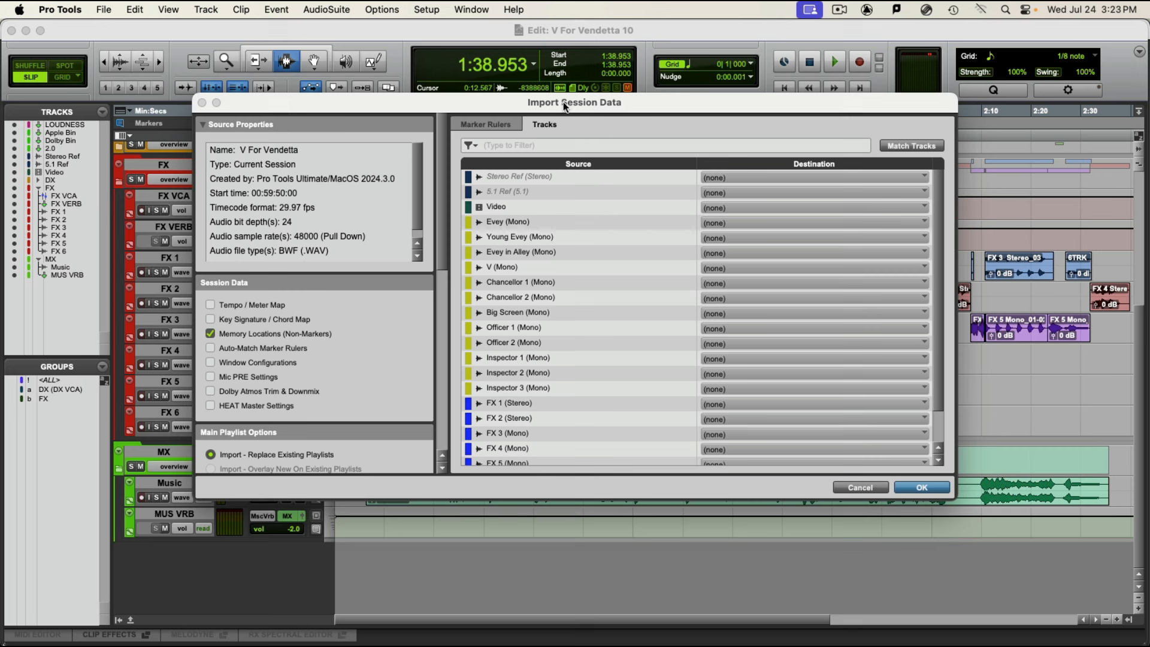
Step: Map the source Markers ruler to the session's existing Markers ruler and run the import
{"action": "left_click", "coordinate": [488, 124]}
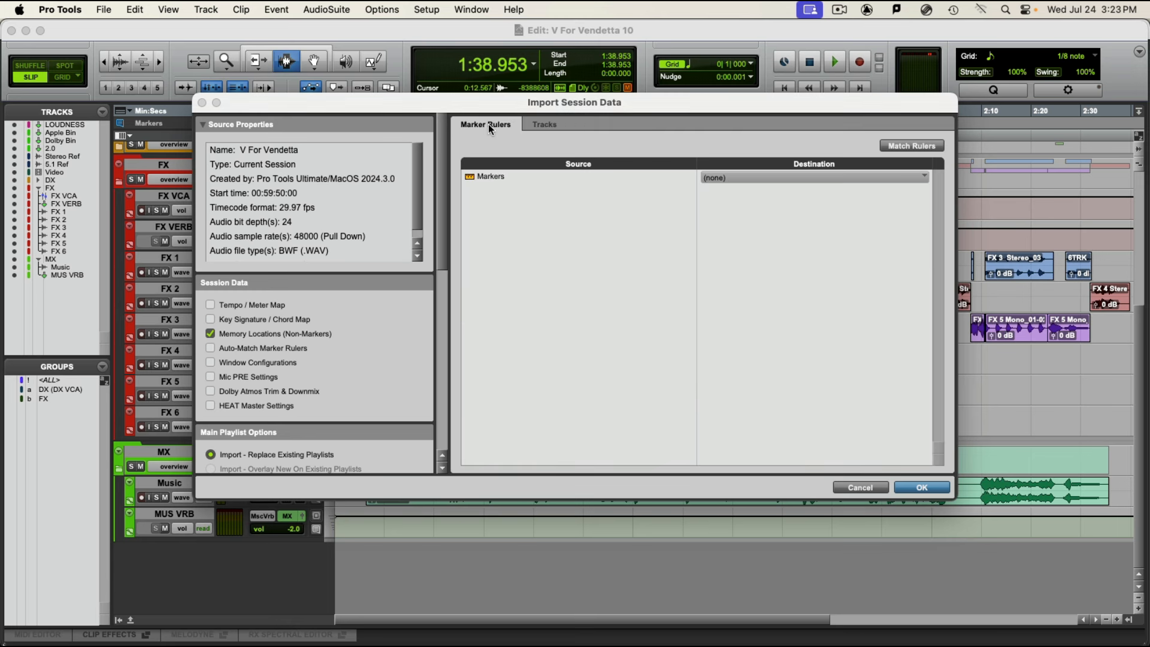
{"action": "left_click", "coordinate": [493, 178]}
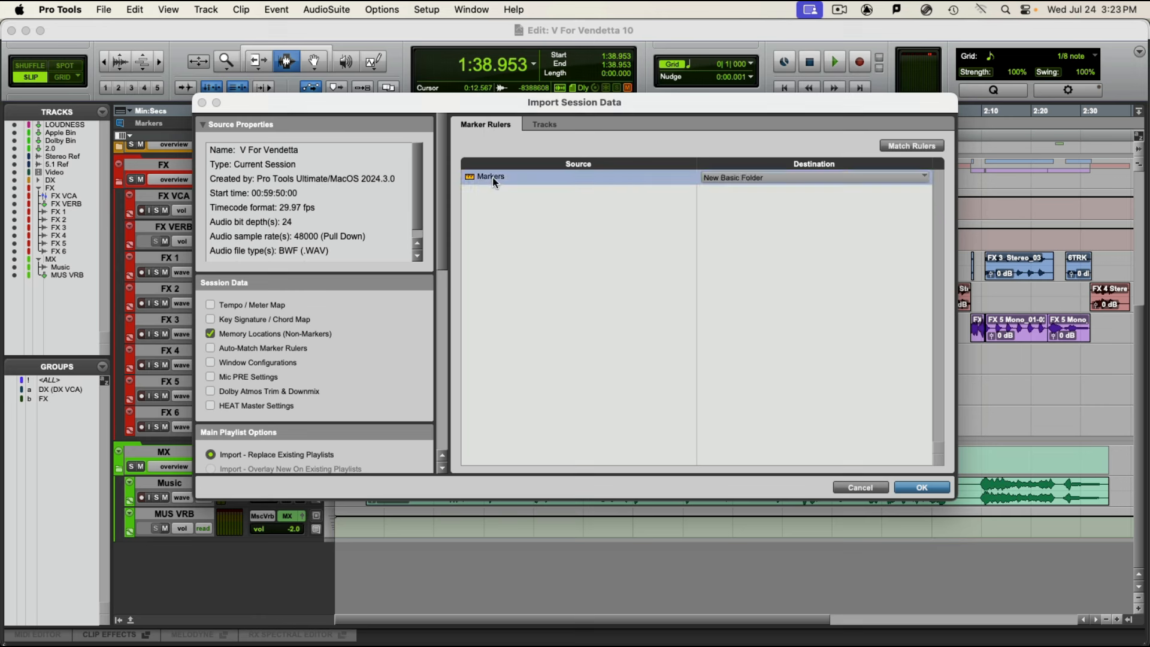
{"action": "left_click", "coordinate": [739, 178]}
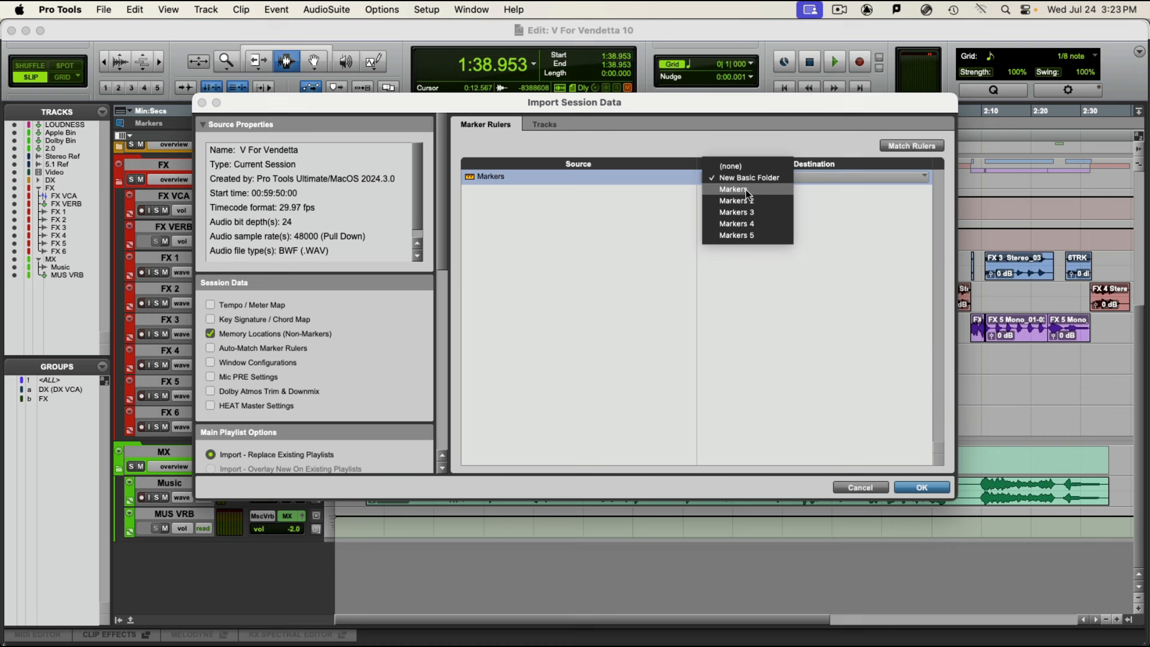
{"action": "left_click", "coordinate": [746, 189]}
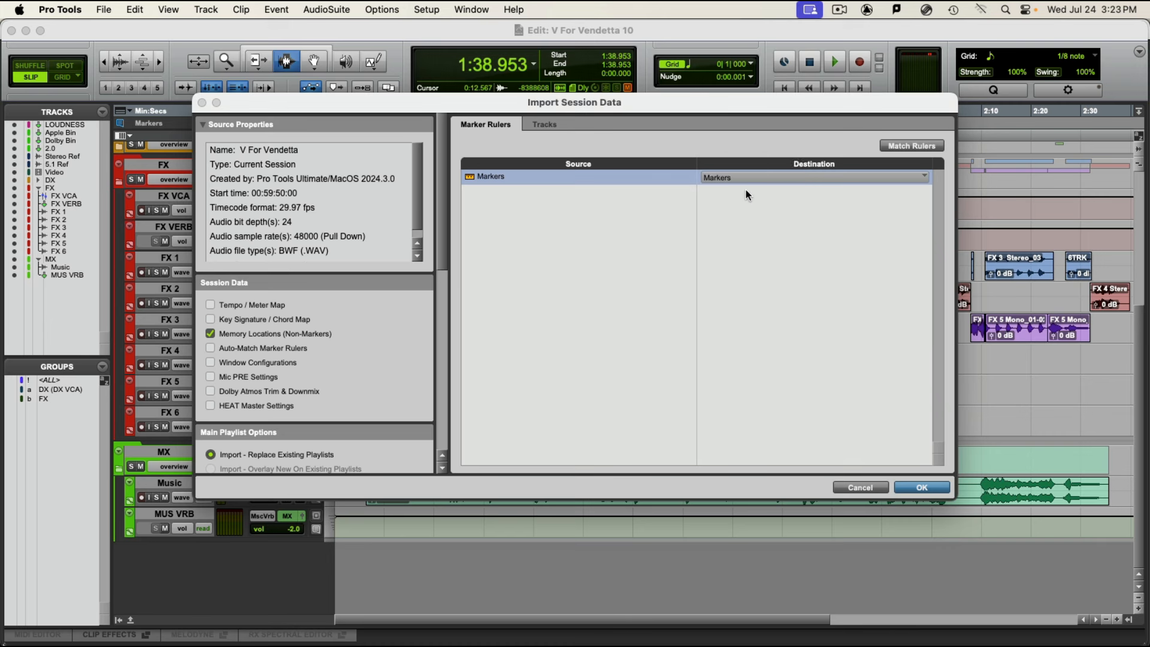
{"action": "left_click", "coordinate": [916, 488]}
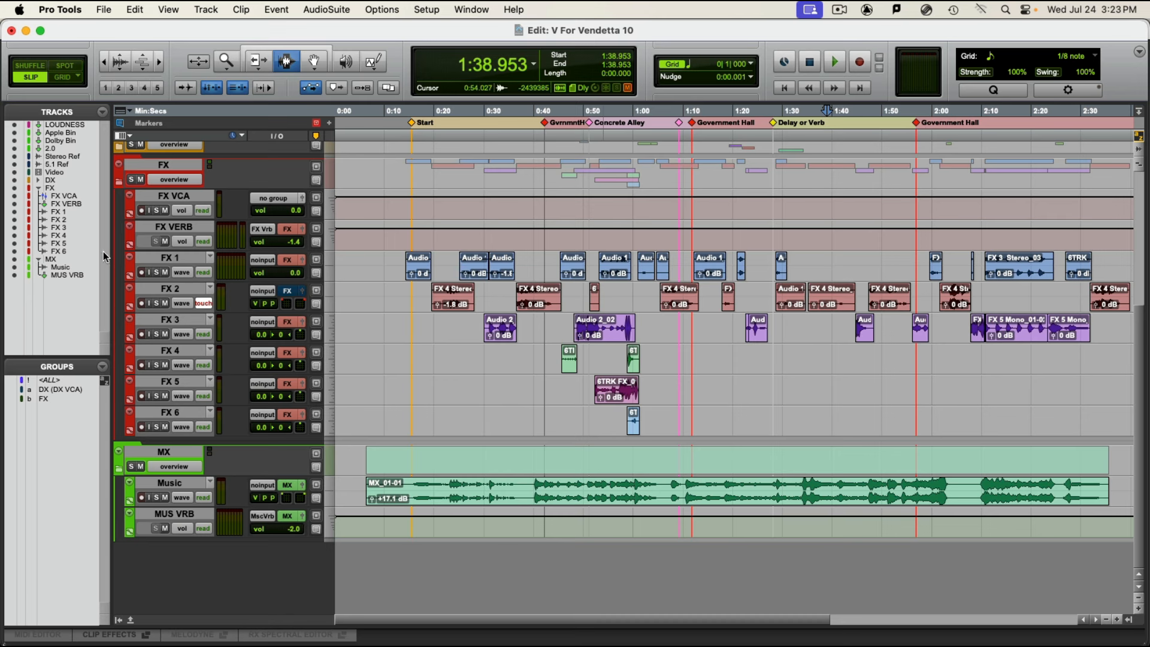
Step: Collapse the FX folder track and expand the DX folder track to show its dialogue tracks
{"action": "left_click", "coordinate": [118, 179]}
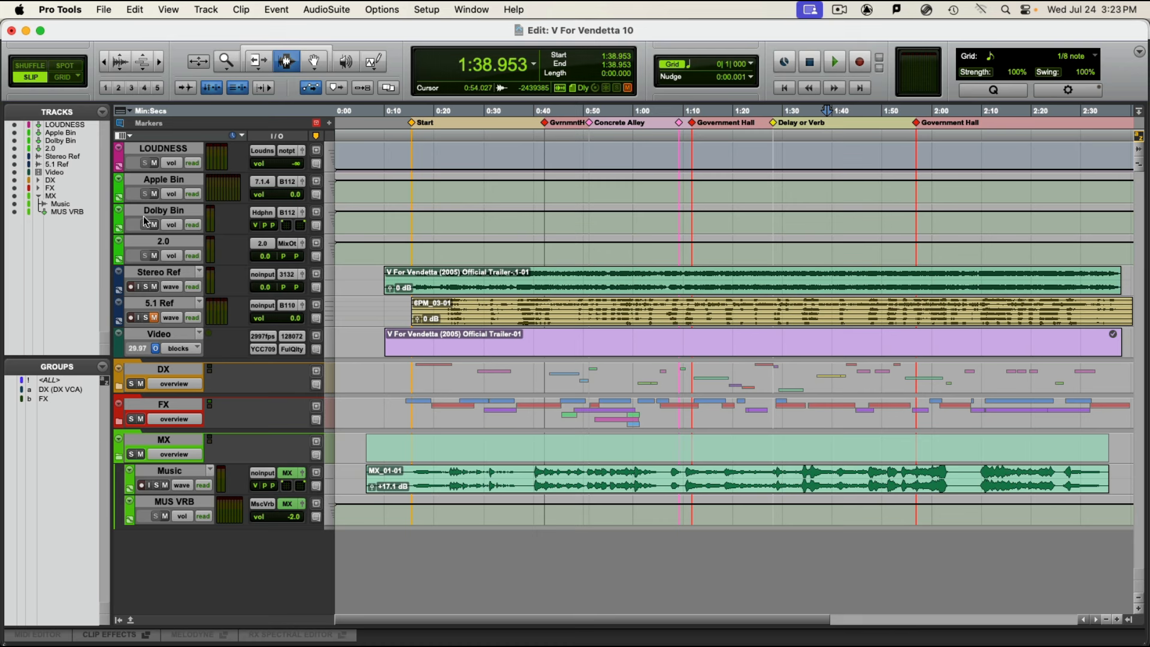
{"action": "left_click", "coordinate": [119, 386]}
{"action": "scroll", "coordinate": [457, 557], "scroll_direction": "down", "scroll_amount": 3}
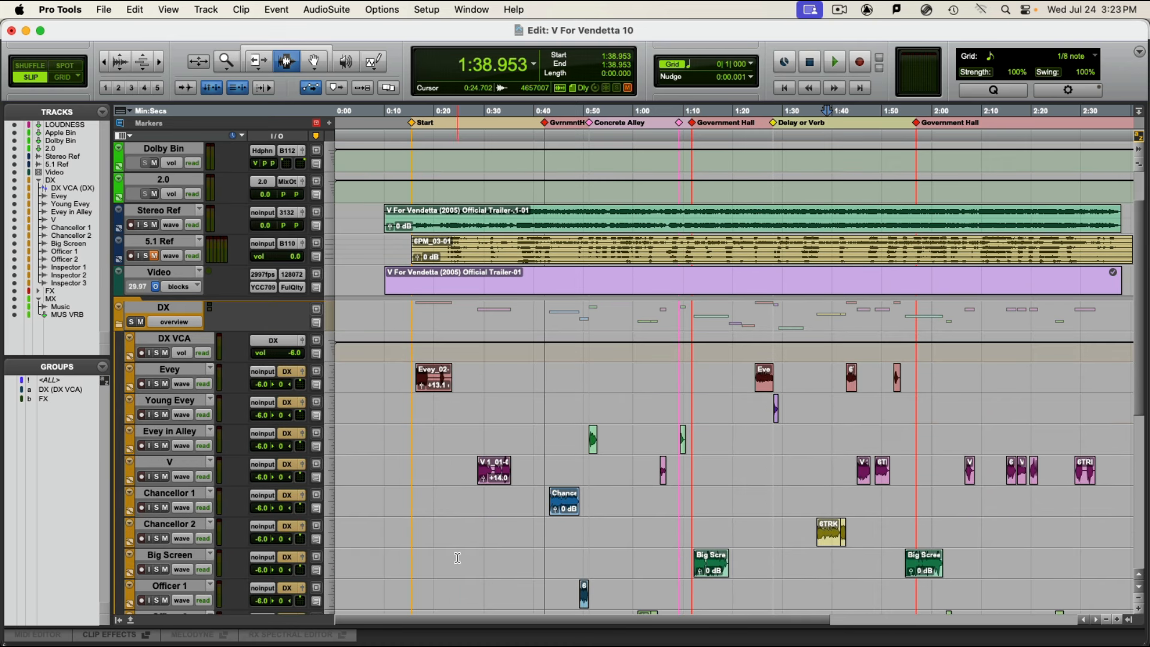
Step: Place the cursor at the start of the Chancellor 1 clip, show the video window and play the clip against picture
{"action": "left_click", "coordinate": [538, 465]}
{"action": "key", "text": "Tab"}
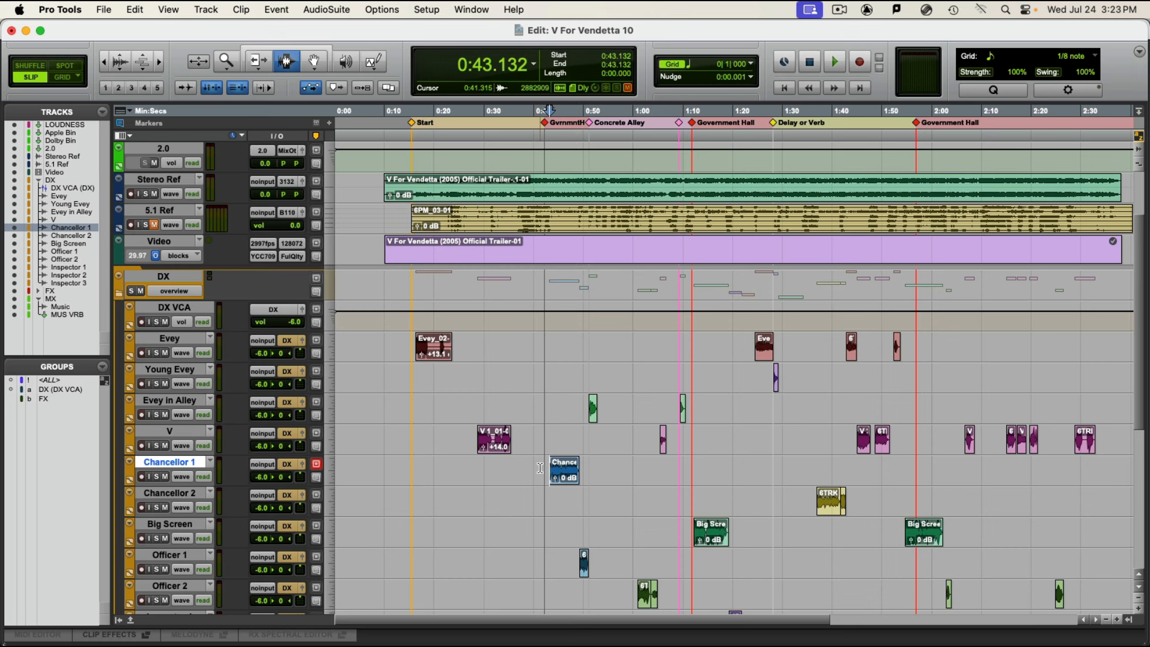
{"action": "key", "text": "super+9"}
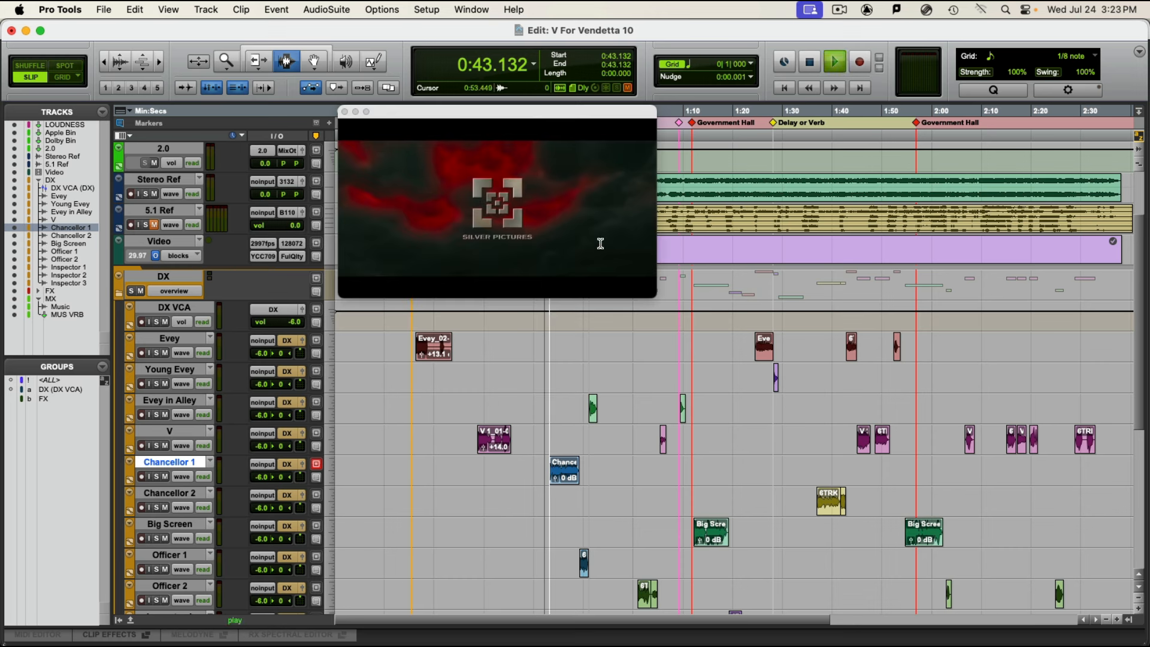
{"action": "key", "text": "space"}
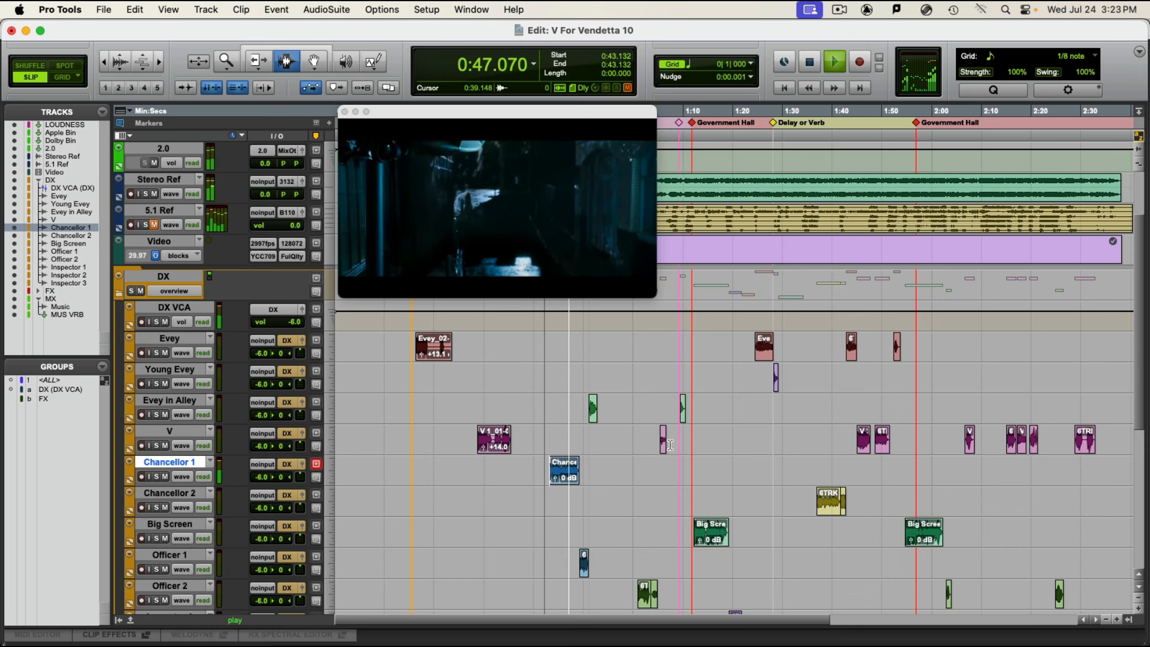
{"action": "key", "text": "space"}
Step: Play both Big Screen clips against picture, starting just before each one
{"action": "left_click", "coordinate": [675, 541]}
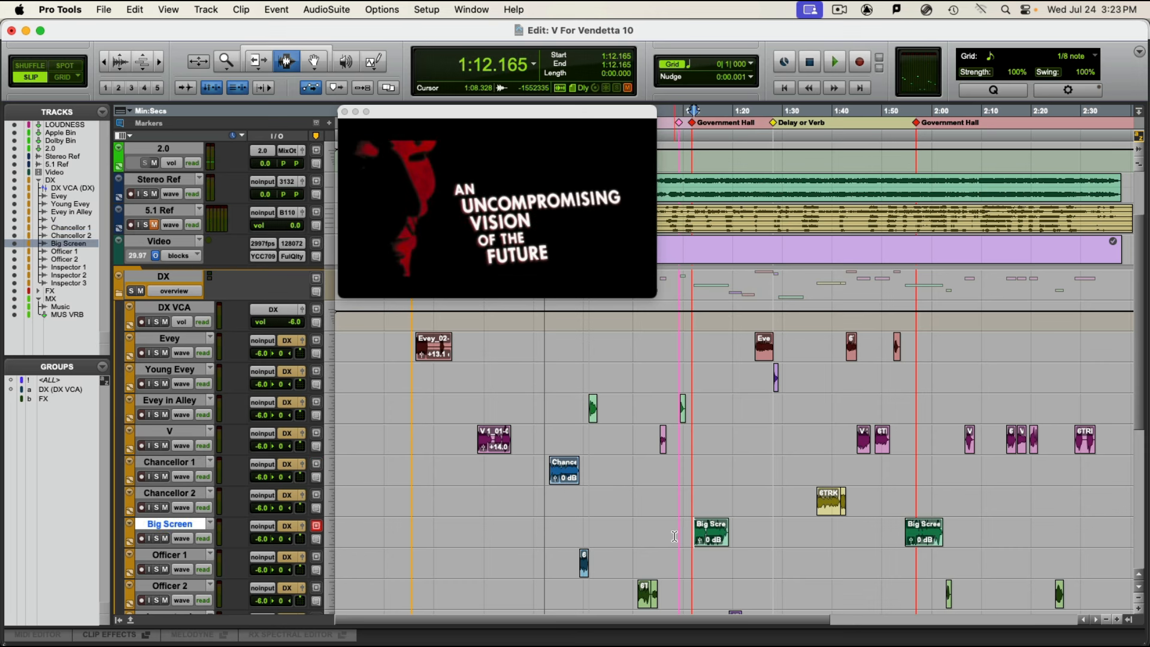
{"action": "key", "text": "space"}
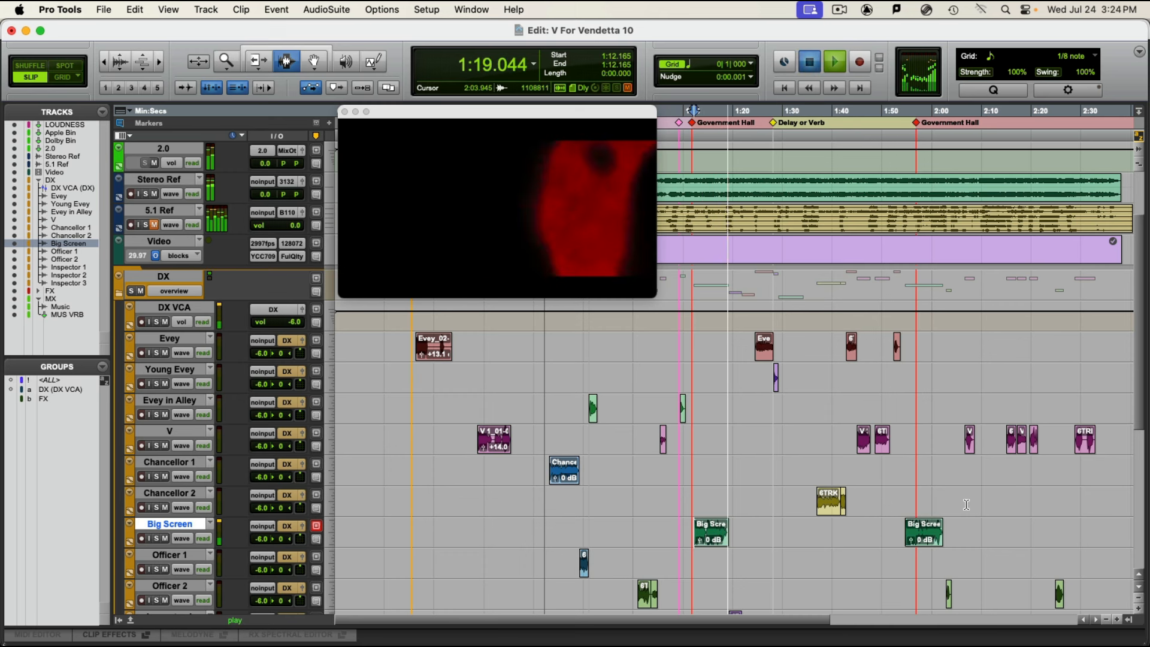
{"action": "key", "text": "space"}
{"action": "left_click", "coordinate": [896, 530]}
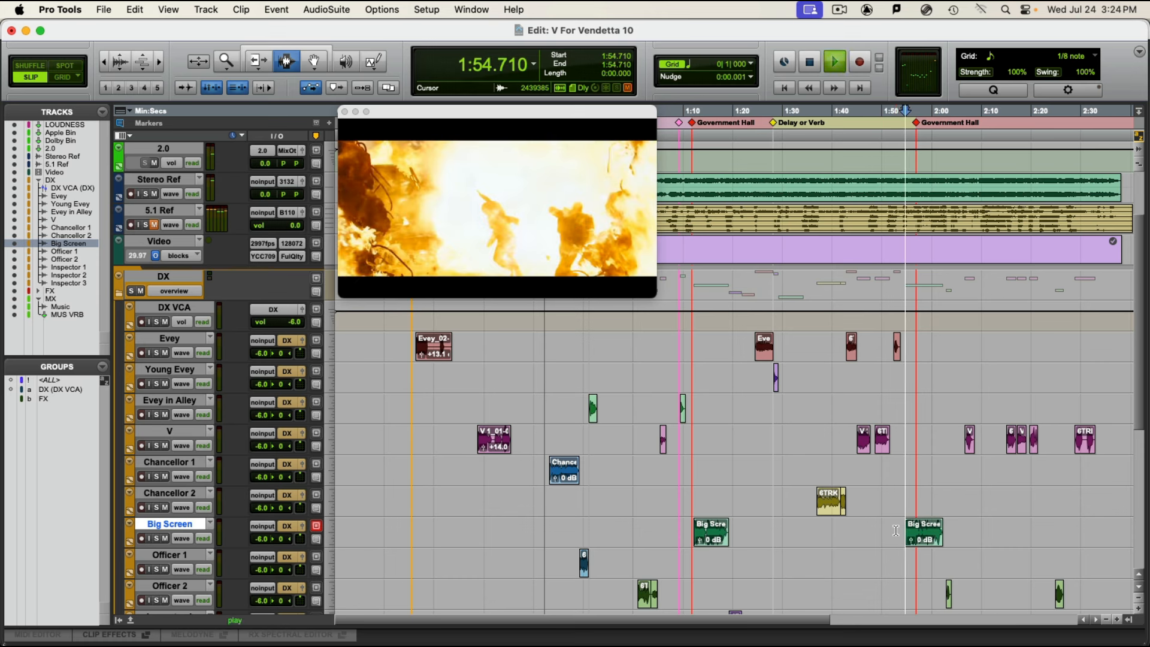
{"action": "key", "text": "space"}
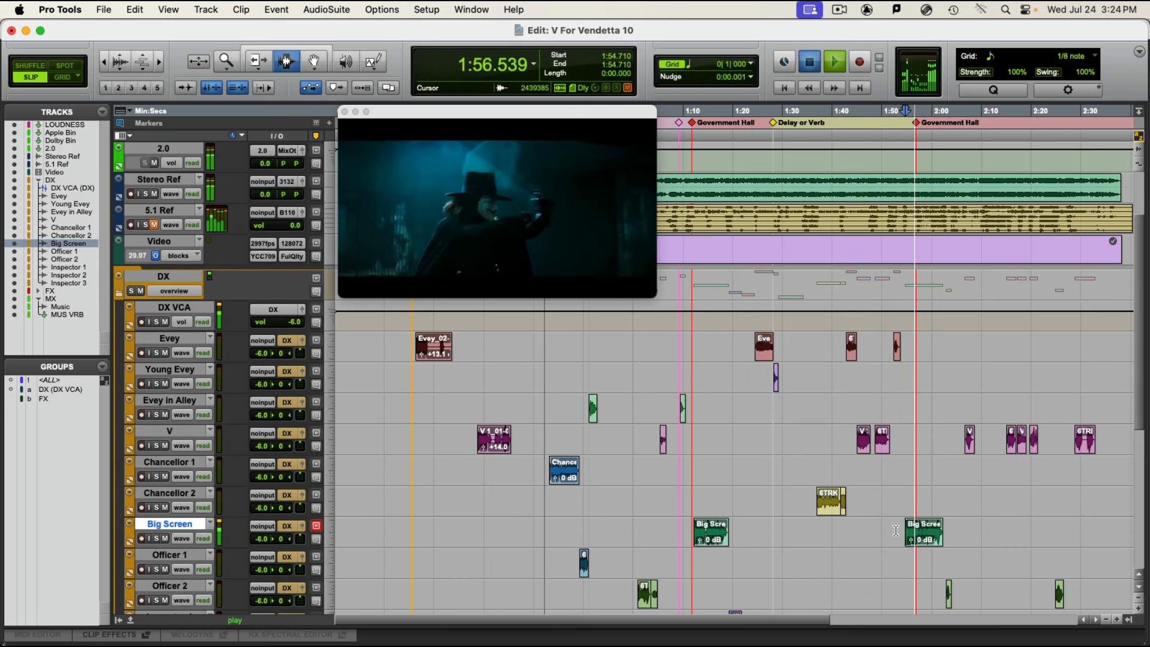
{"action": "key", "text": "space"}
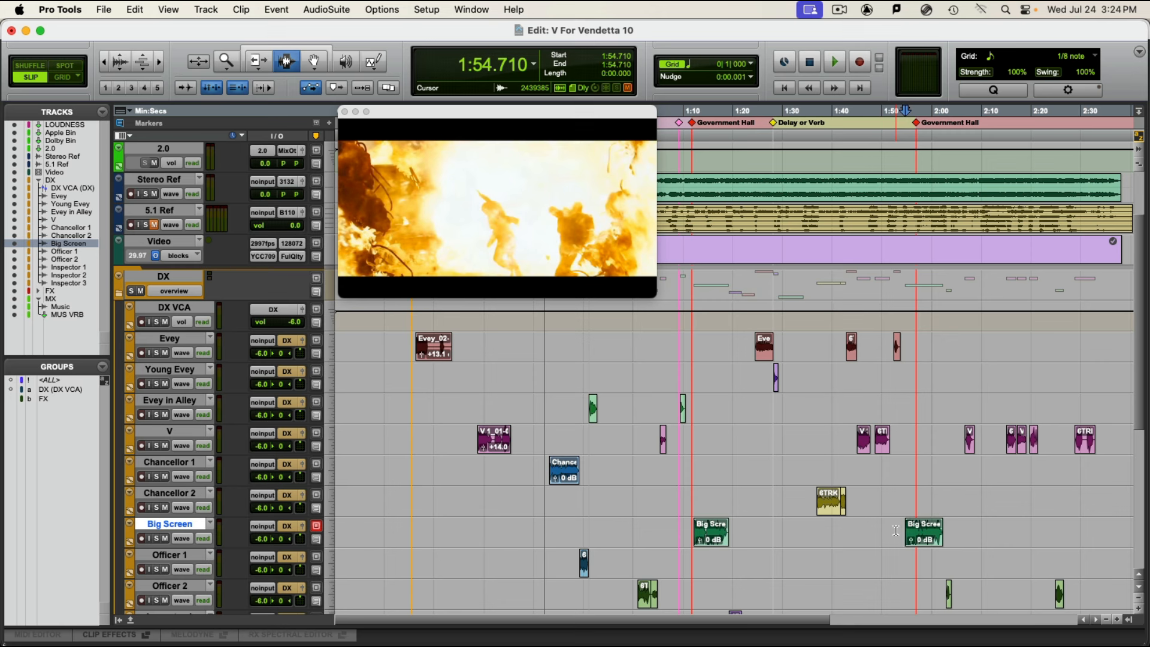
Step: Move the video window clear of the clips, check the picture at the Chancellor 1 and second Big Screen clips, and close it
{"action": "left_click_drag", "start_coordinate": [389, 112], "coordinate": [205, 95]}
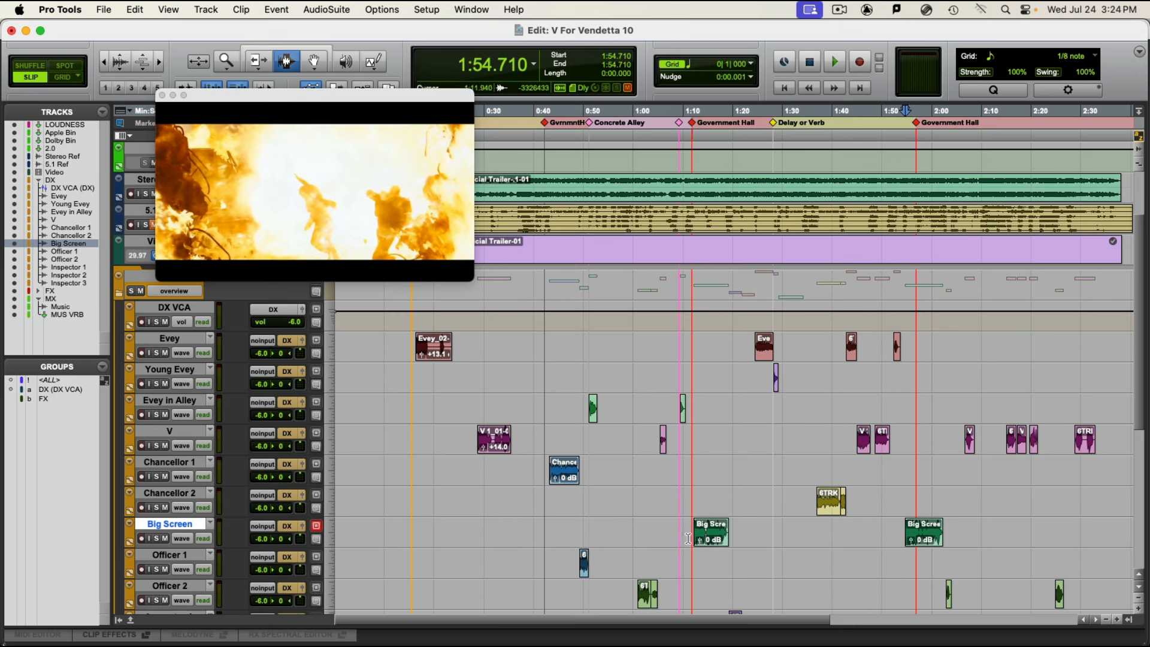
{"action": "left_click", "coordinate": [552, 472]}
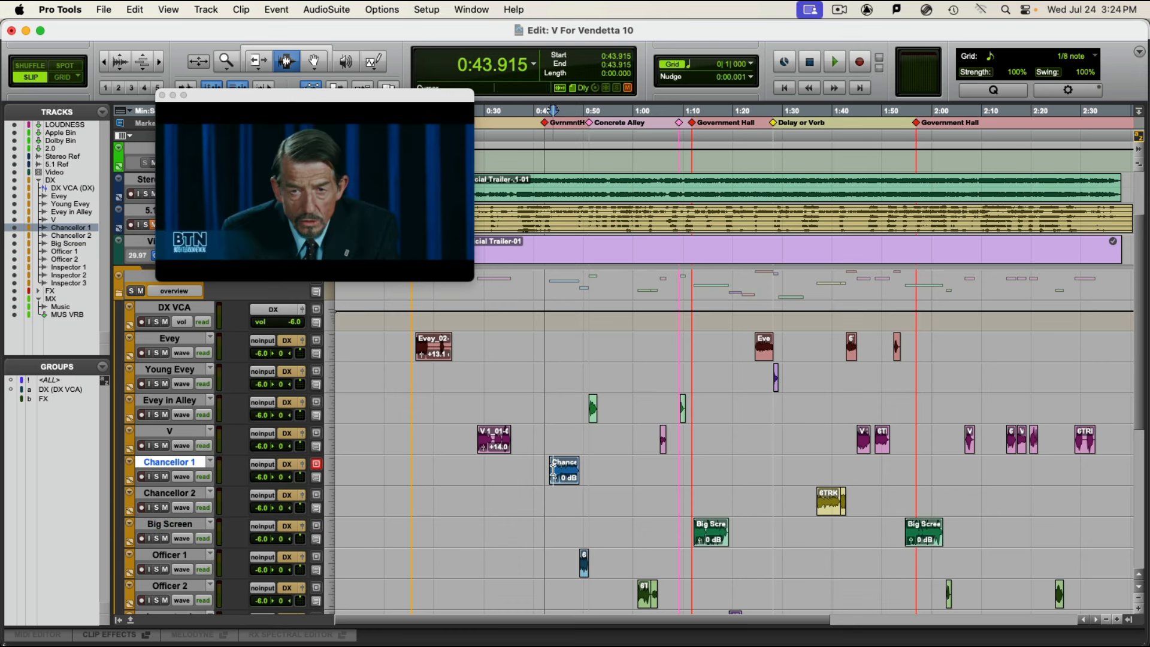
{"action": "key", "text": "F8"}
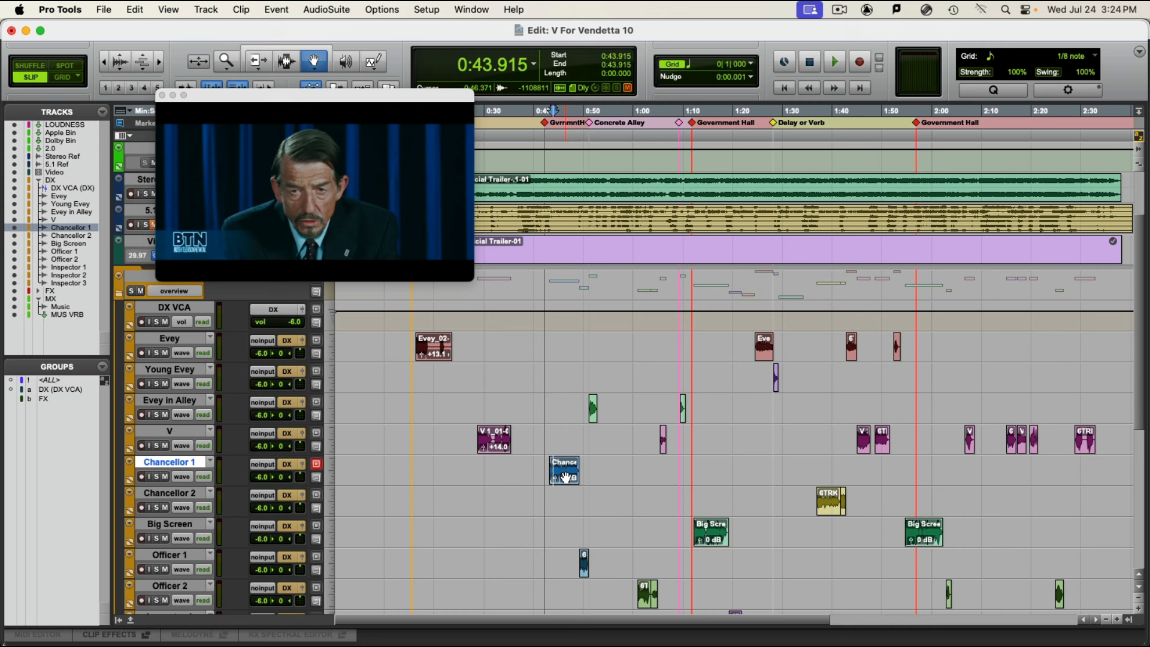
{"action": "left_click", "coordinate": [566, 474]}
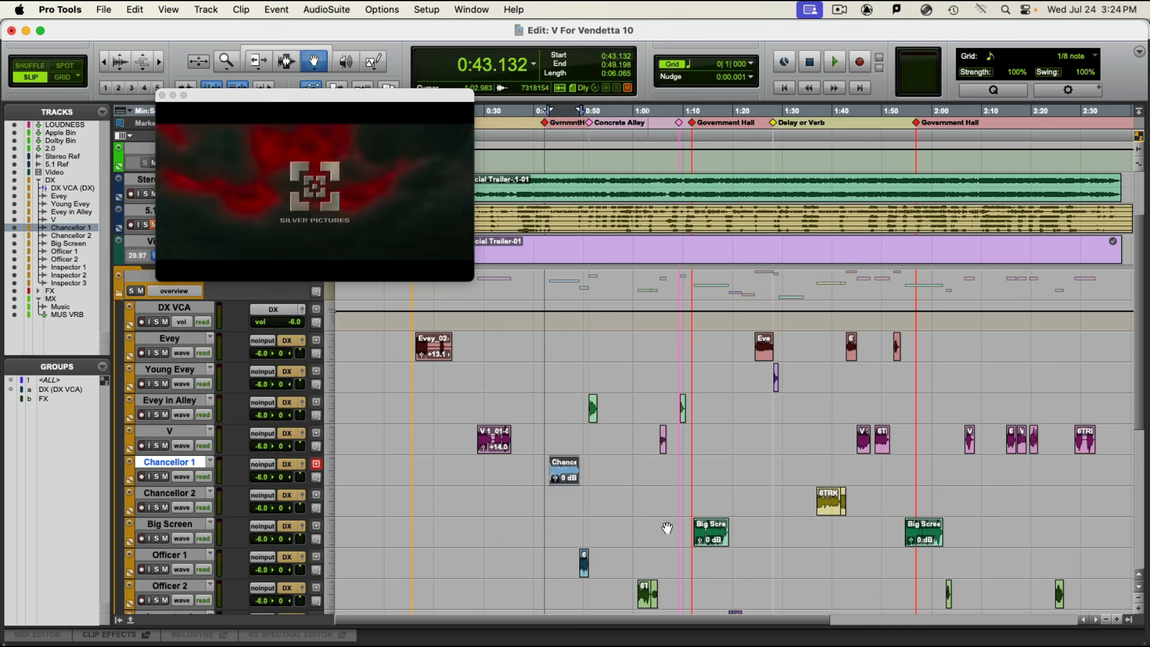
{"action": "left_click", "coordinate": [924, 538]}
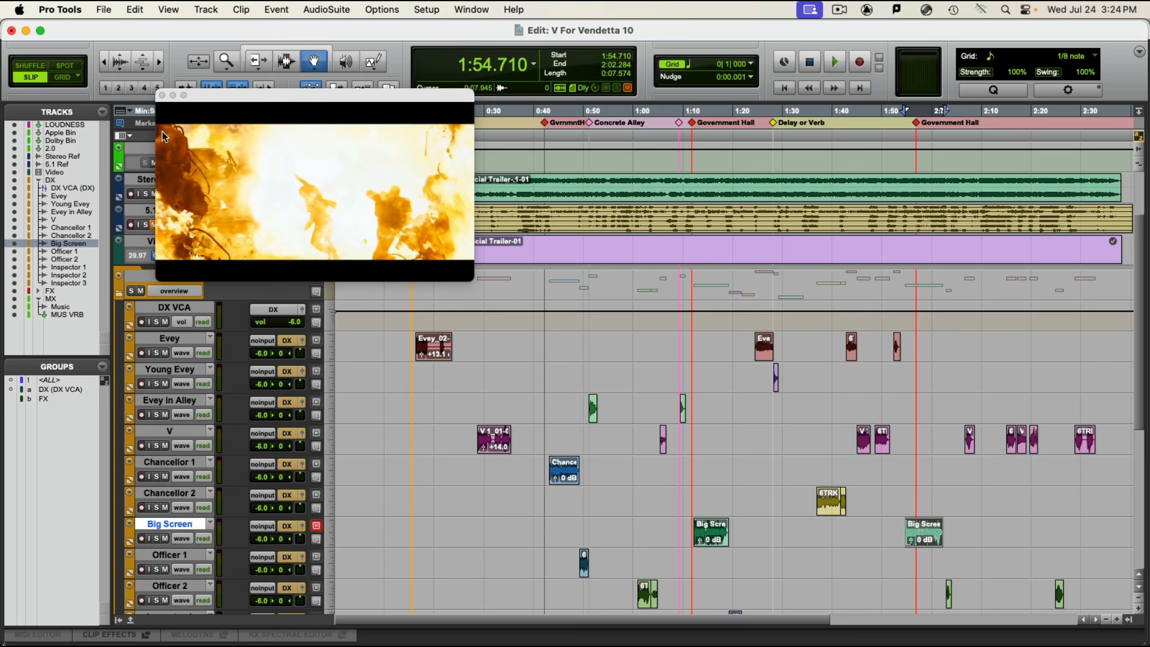
{"action": "left_click", "coordinate": [163, 96]}
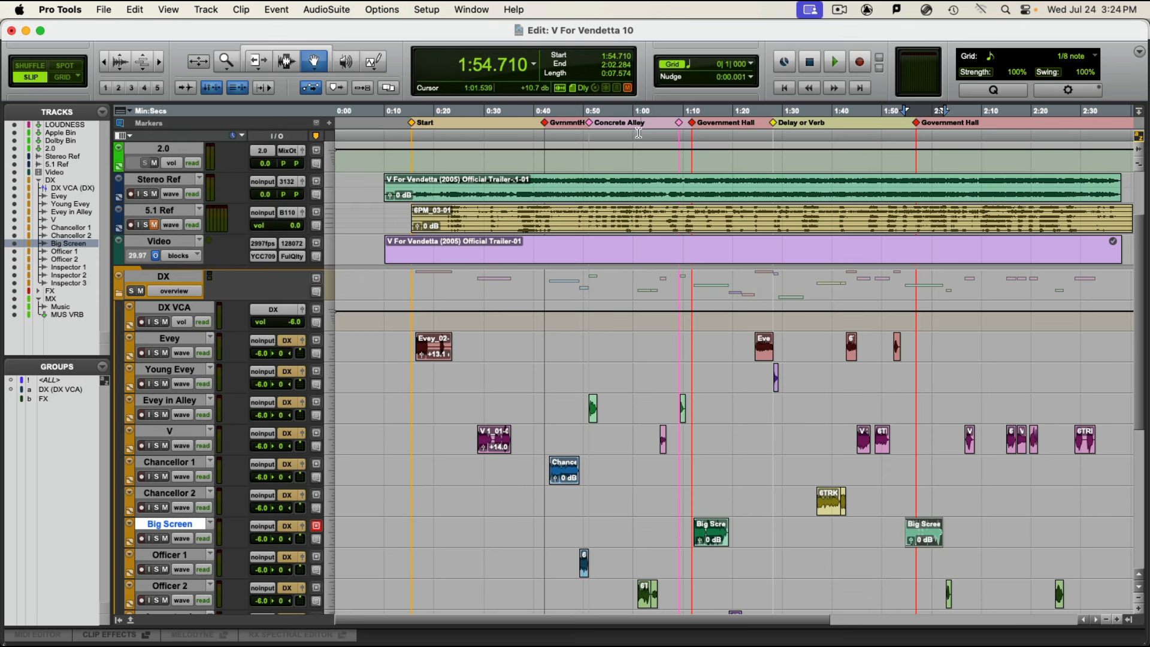
Step: Reopen the video window with the Selector tool active, check the picture at both Evey in Alley clips, and close it
{"action": "key", "text": "F7"}
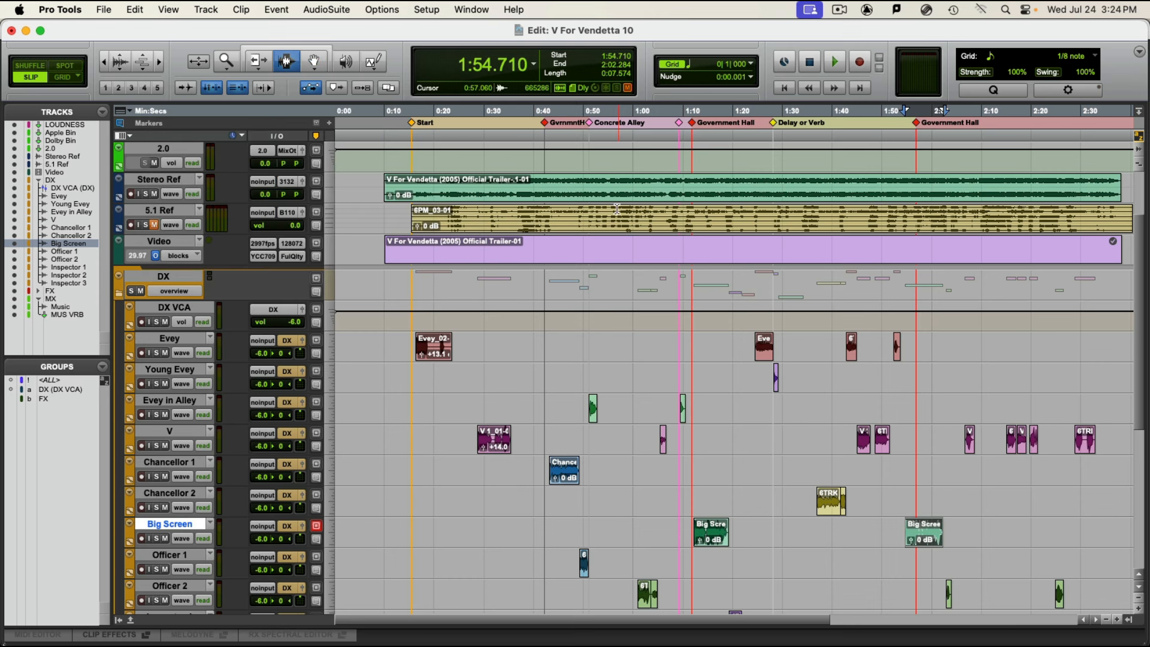
{"action": "left_click", "coordinate": [592, 410]}
{"action": "key", "text": "super+9"}
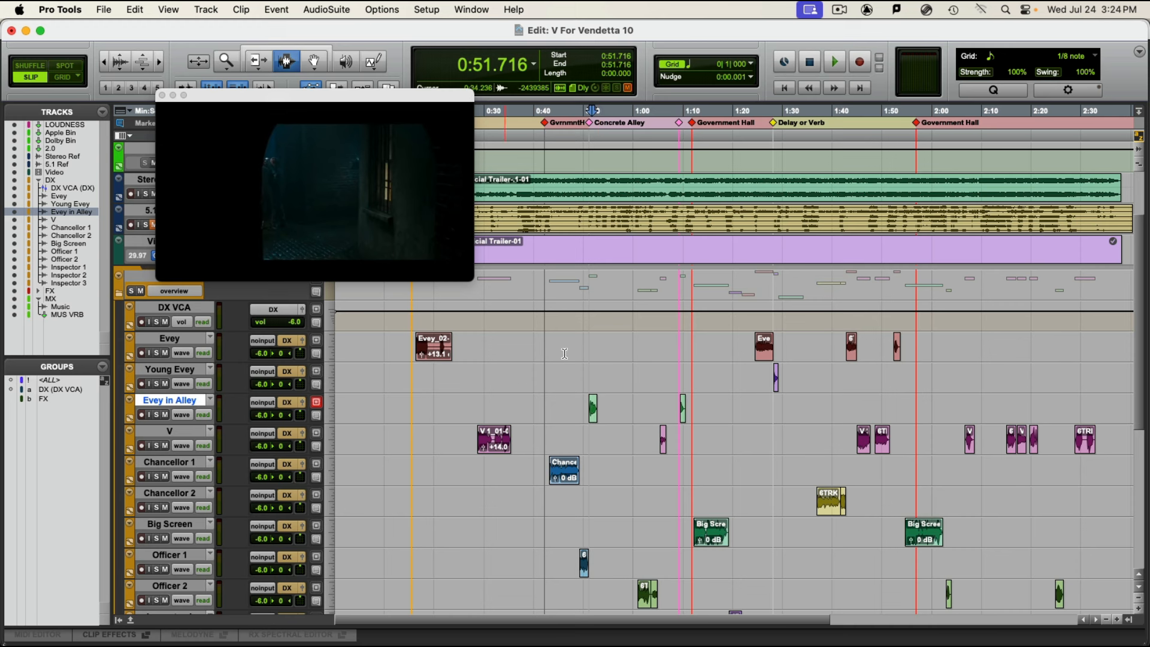
{"action": "left_click", "coordinate": [613, 414]}
{"action": "left_click_drag", "start_coordinate": [613, 415], "coordinate": [679, 401]}
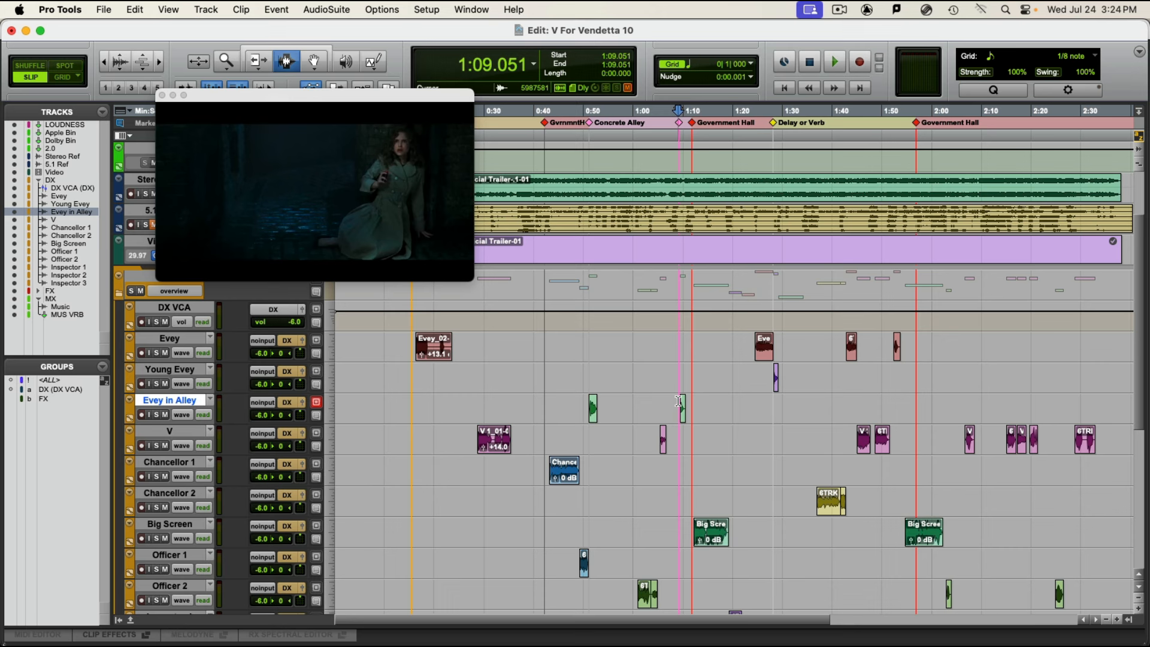
{"action": "left_click", "coordinate": [162, 95]}
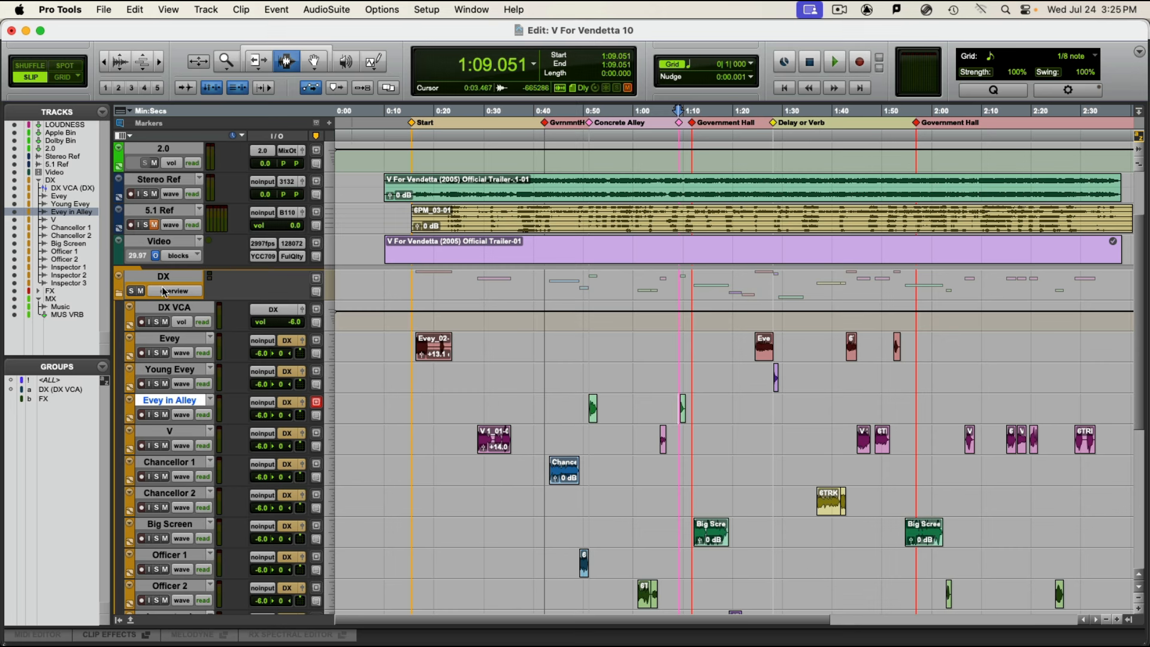
Step: Collapse the DX folder track and switch the Music track from waveform to volume view
{"action": "left_click", "coordinate": [121, 294]}
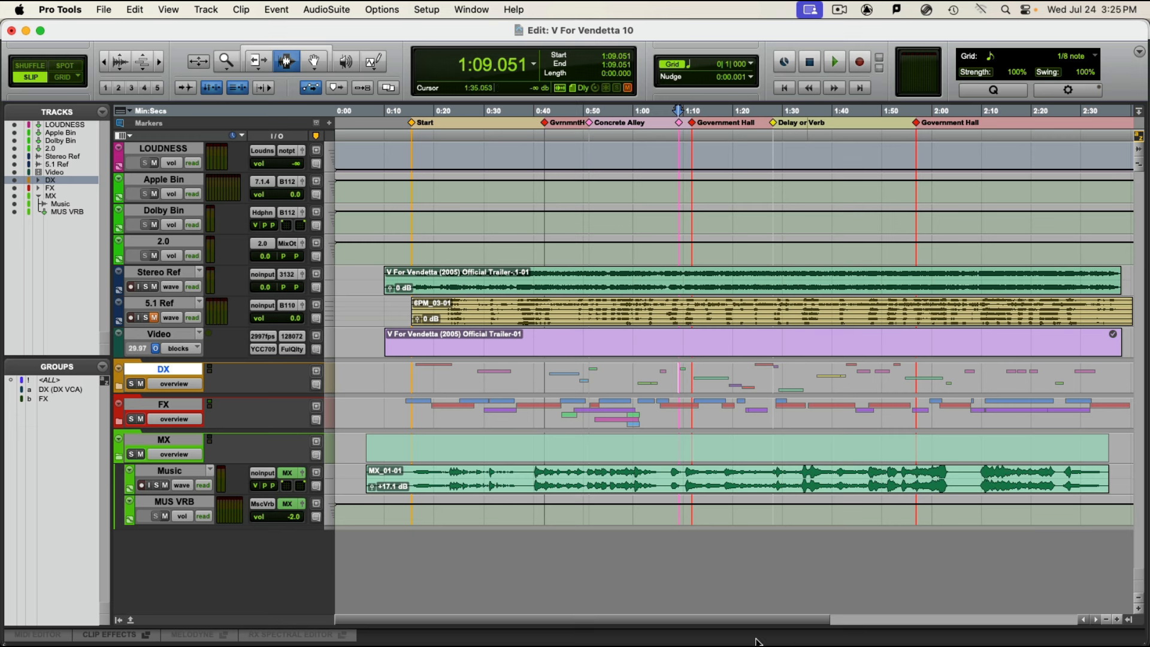
{"action": "left_click", "coordinate": [388, 478]}
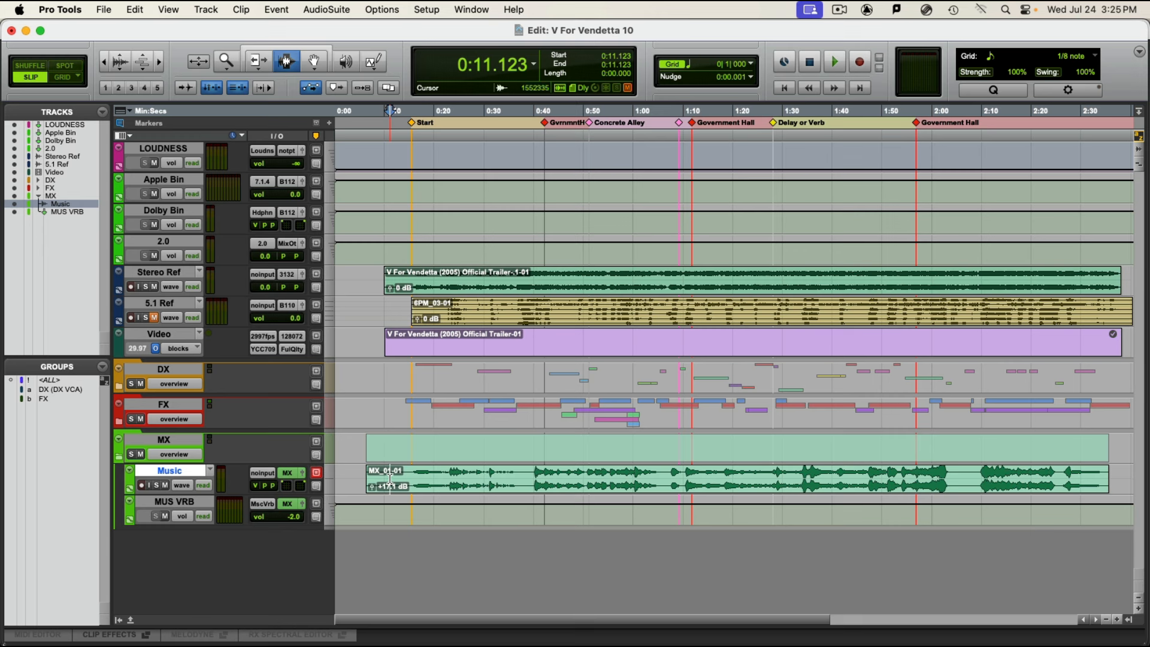
{"action": "key", "text": "ctrl+minus"}
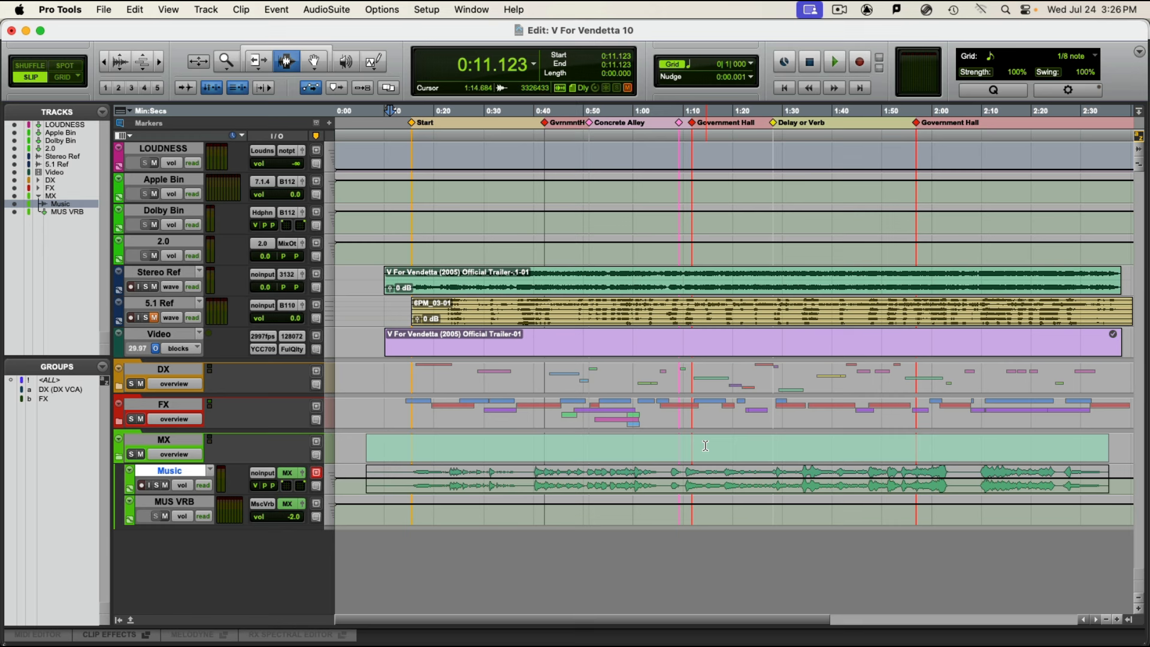
Step: Enlarge the Music track, open the video window, and place the playback start at 0:14.445, just before the music begins
{"action": "left_click", "coordinate": [401, 480], "text": "ctrl"}
{"action": "key", "text": "ctrl+Up"}
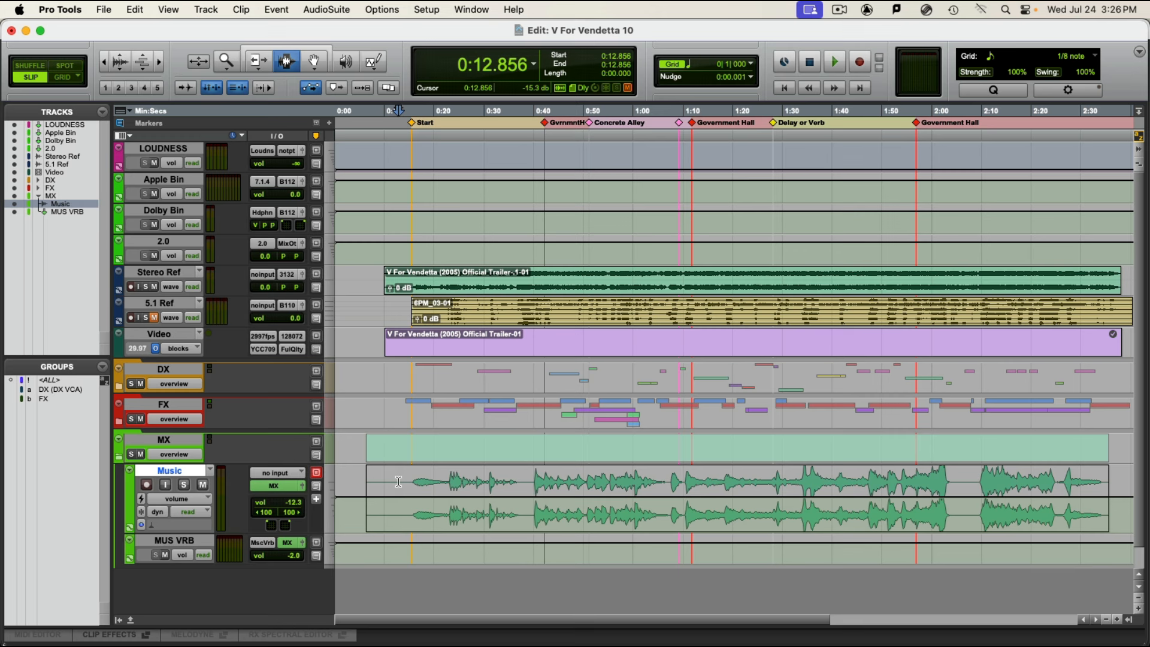
{"action": "key", "text": "super+9"}
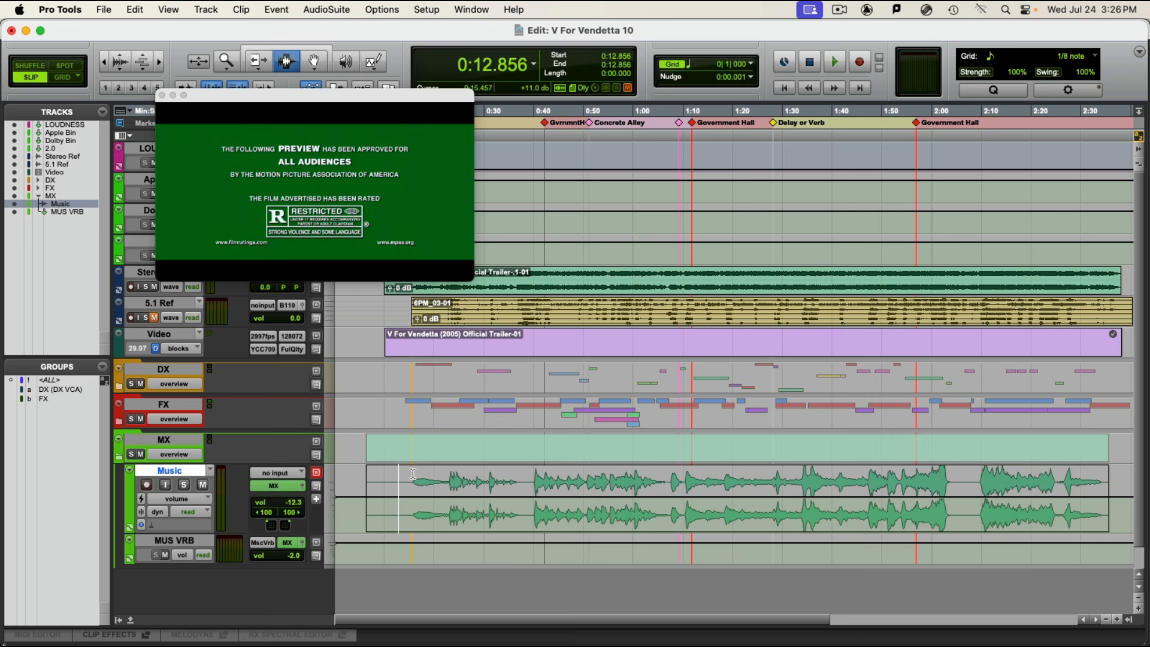
{"action": "left_click", "coordinate": [410, 477]}
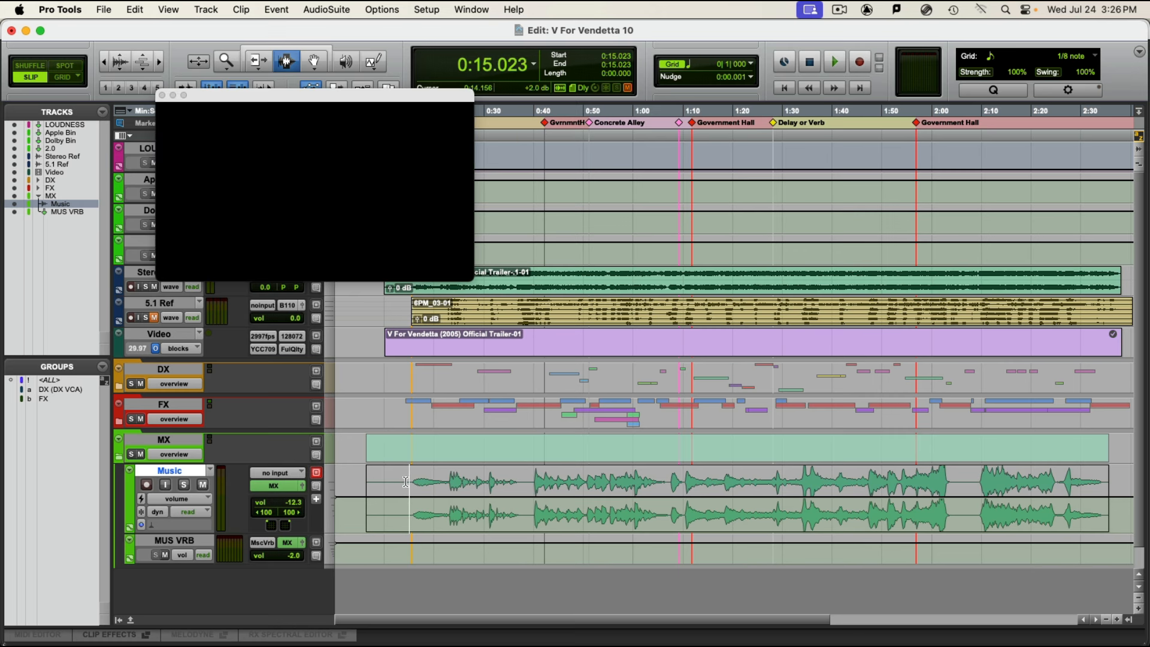
{"action": "left_click", "coordinate": [406, 482]}
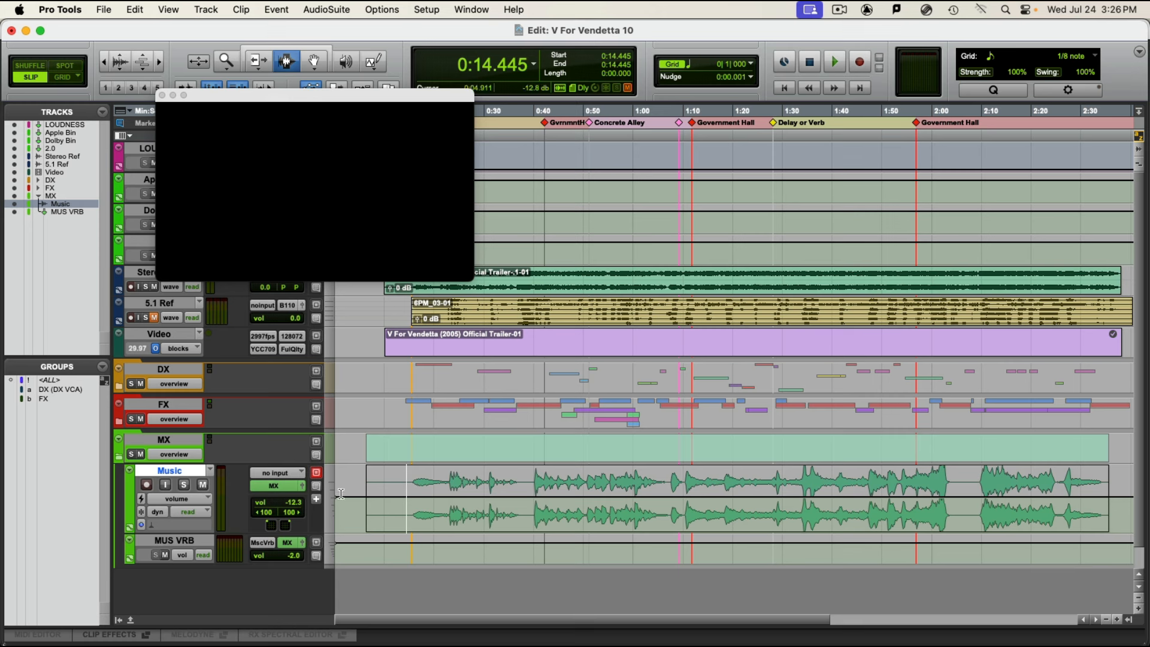
Step: Open the Music track's output window, move it fully into view, and set its automation mode to touch with trim enabled
{"action": "left_click", "coordinate": [302, 487]}
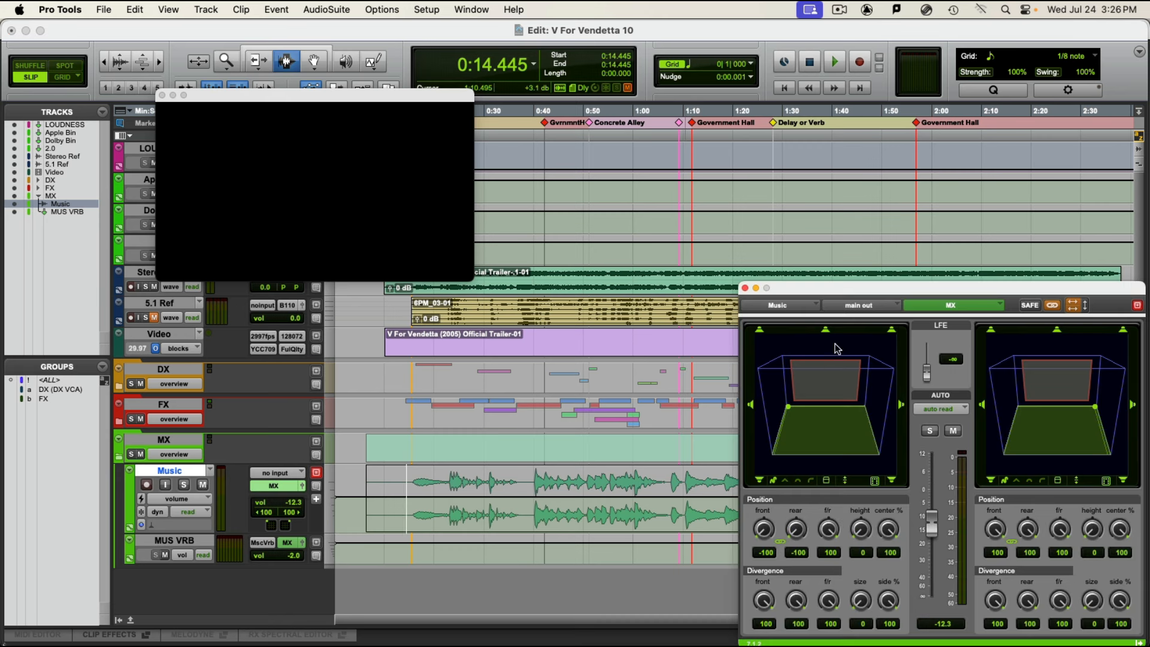
{"action": "left_click_drag", "start_coordinate": [815, 288], "coordinate": [739, 262]}
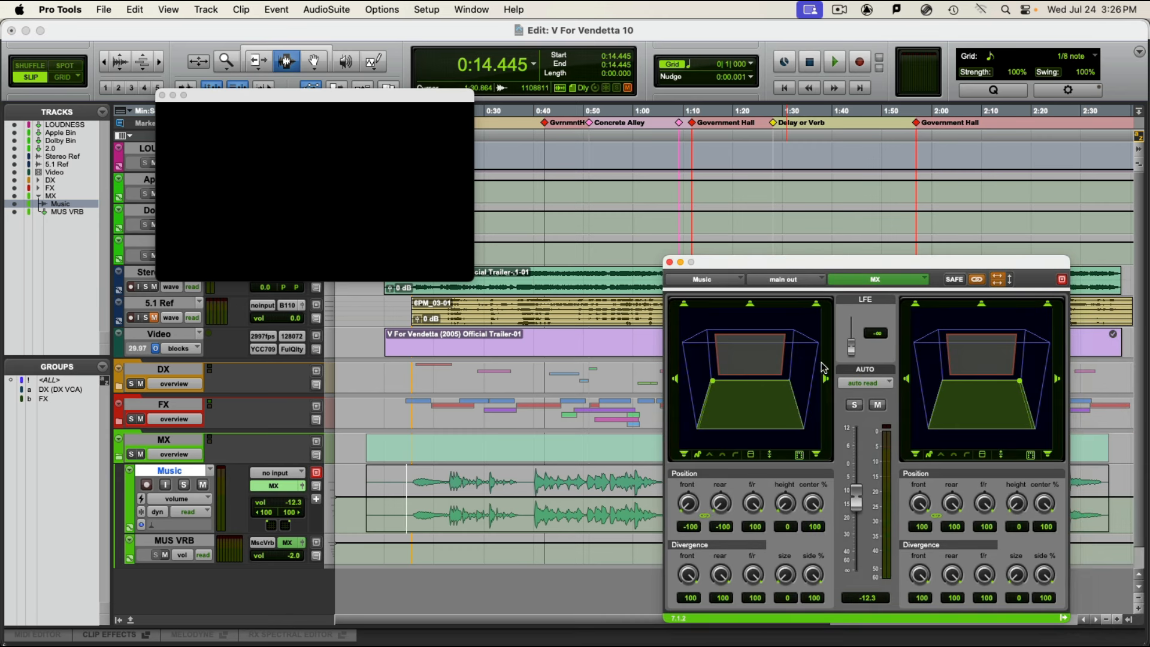
{"action": "left_click", "coordinate": [880, 384]}
{"action": "left_click", "coordinate": [879, 396]}
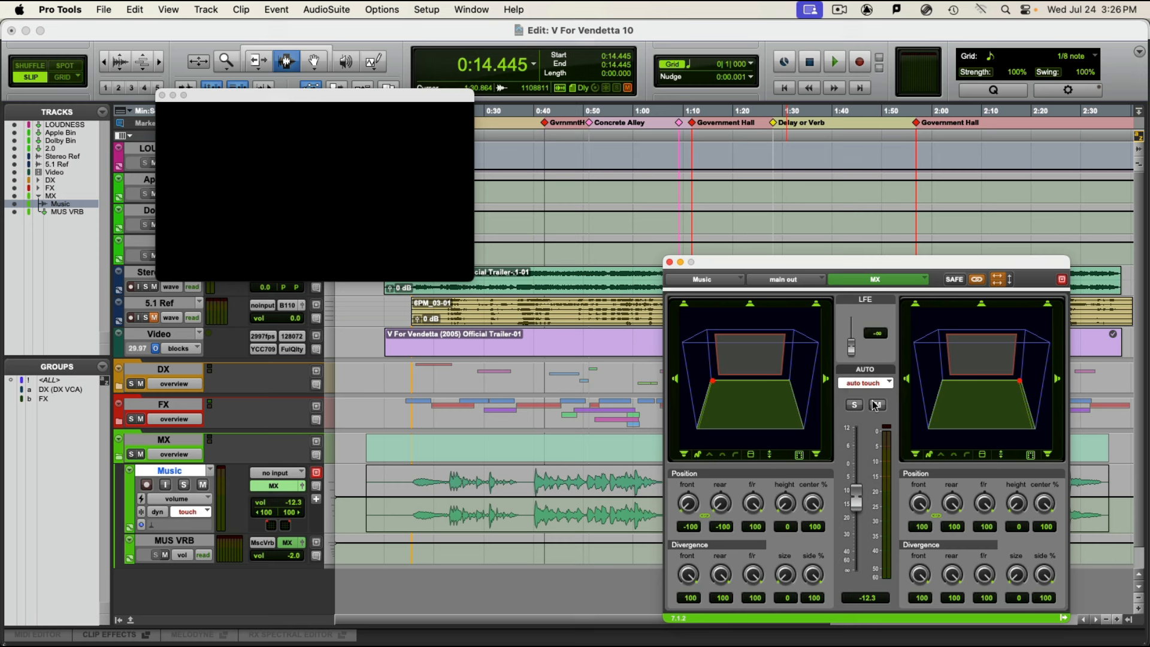
{"action": "left_click", "coordinate": [868, 385]}
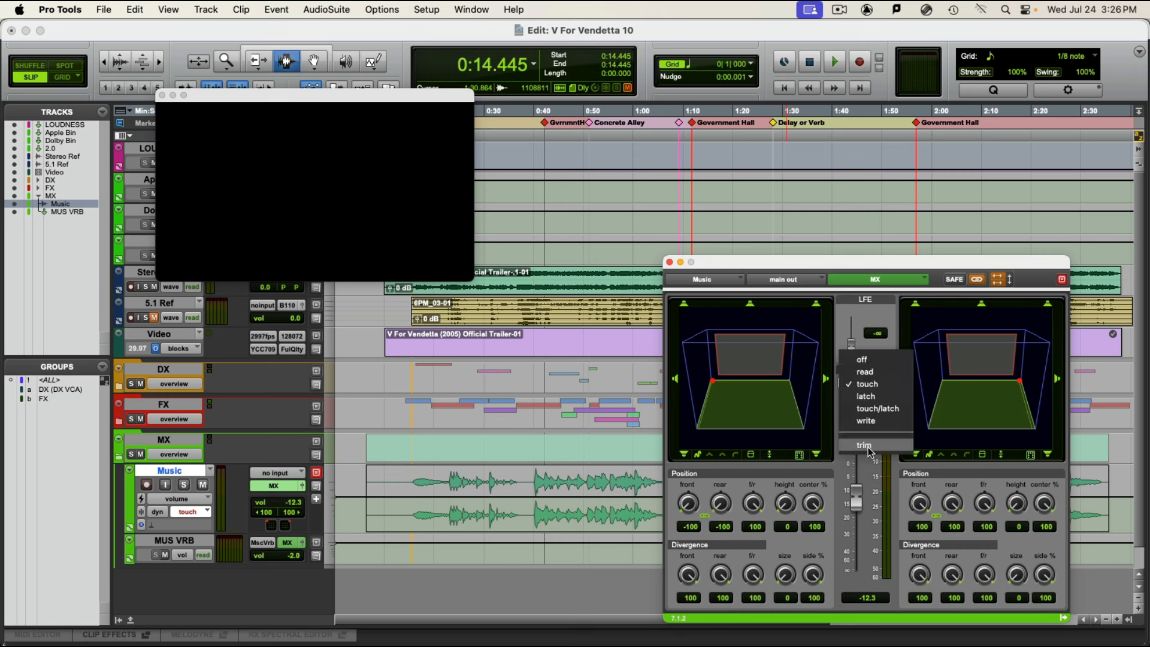
{"action": "left_click", "coordinate": [869, 447]}
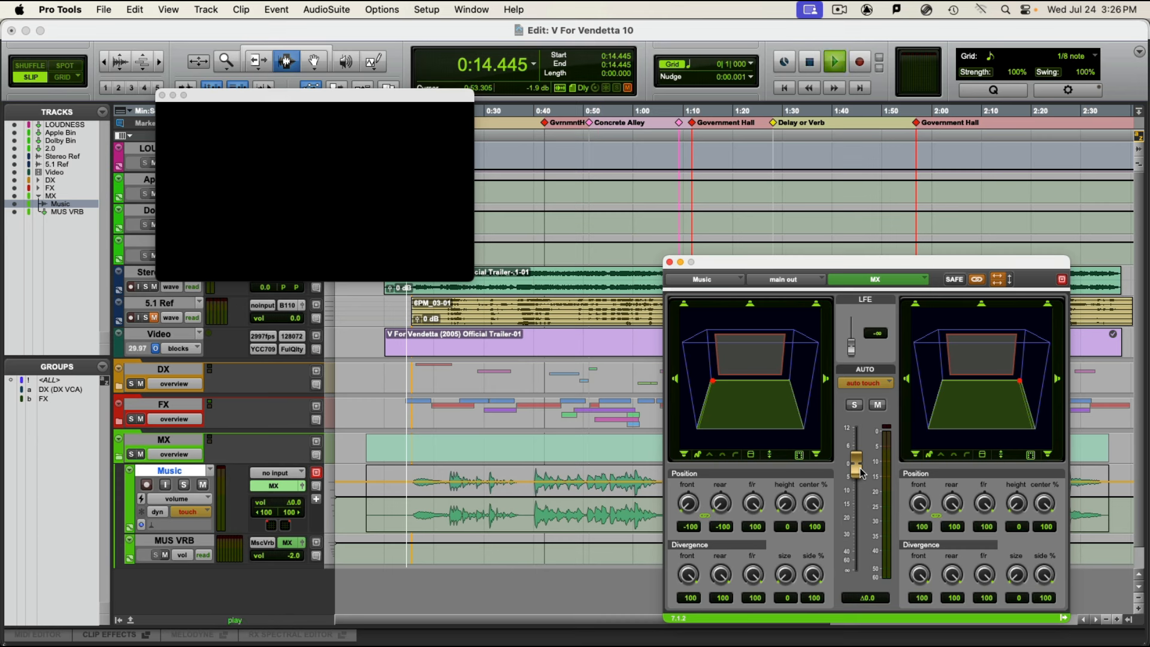
Step: Play from 0:14.445 while riding the Music track's trim fader to write volume automation over the opening section
{"action": "key", "text": "space"}
{"action": "mouse_move", "coordinate": [860, 473]}
{"action": "left_mouse_down"}
{"action": "mouse_move", "coordinate": [855, 449]}
{"action": "mouse_move", "coordinate": [852, 473]}
{"action": "left_mouse_up"}
{"action": "key", "text": "space"}
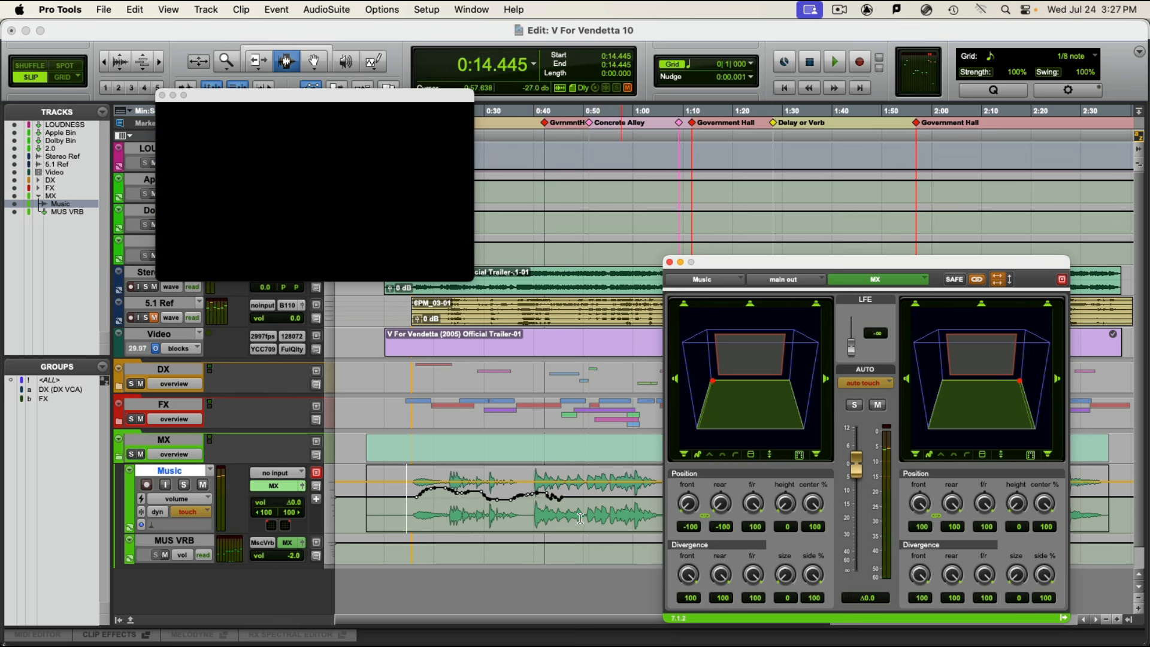
Step: Add a volume breakpoint near 0:45.7 on the Music track and delete the automation points from about 0:42.7 up to it
{"action": "key", "text": "F5"}
{"action": "left_click_drag", "start_coordinate": [577, 500], "coordinate": [533, 496]}
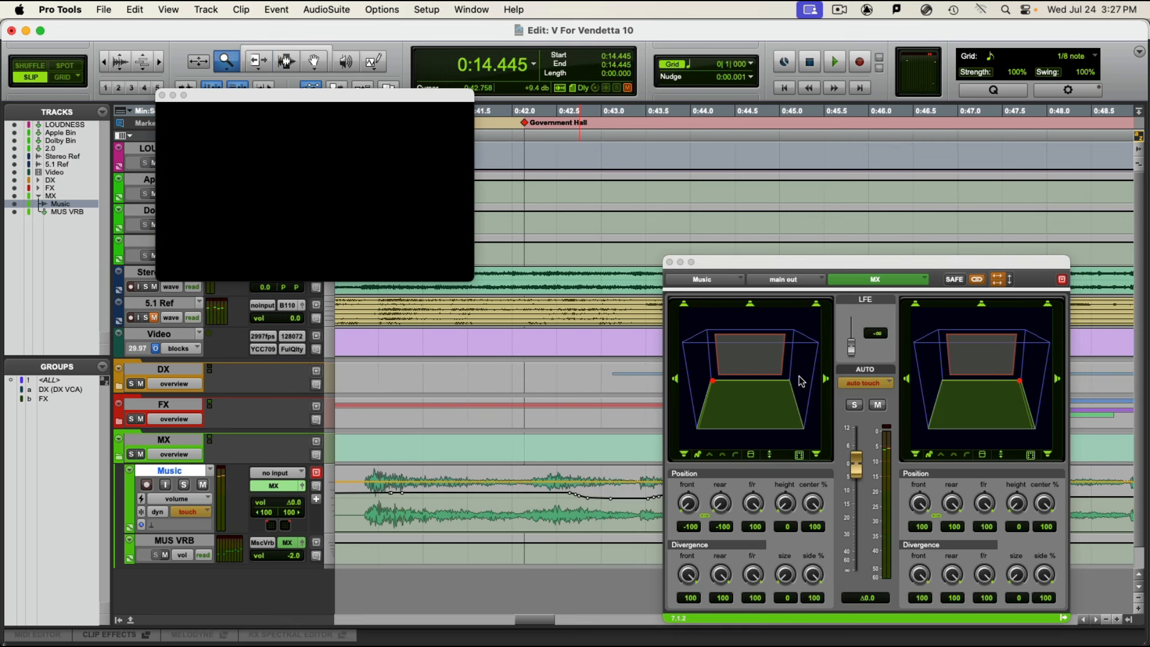
{"action": "left_click_drag", "start_coordinate": [839, 269], "coordinate": [1048, 216]}
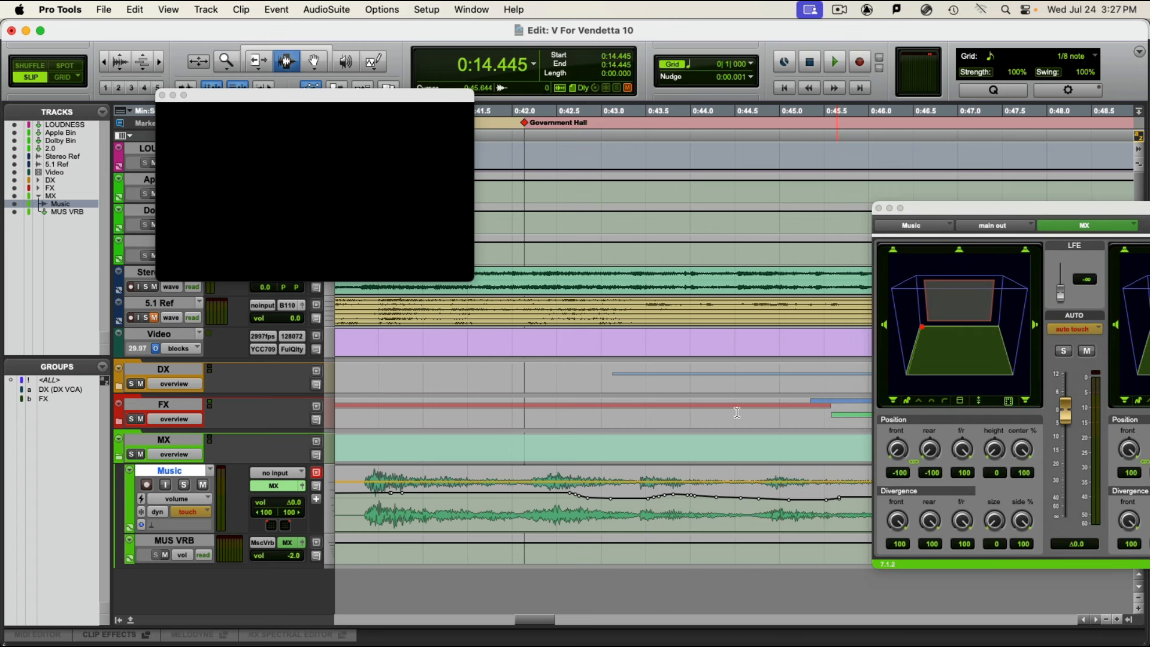
{"action": "left_click", "coordinate": [564, 506]}
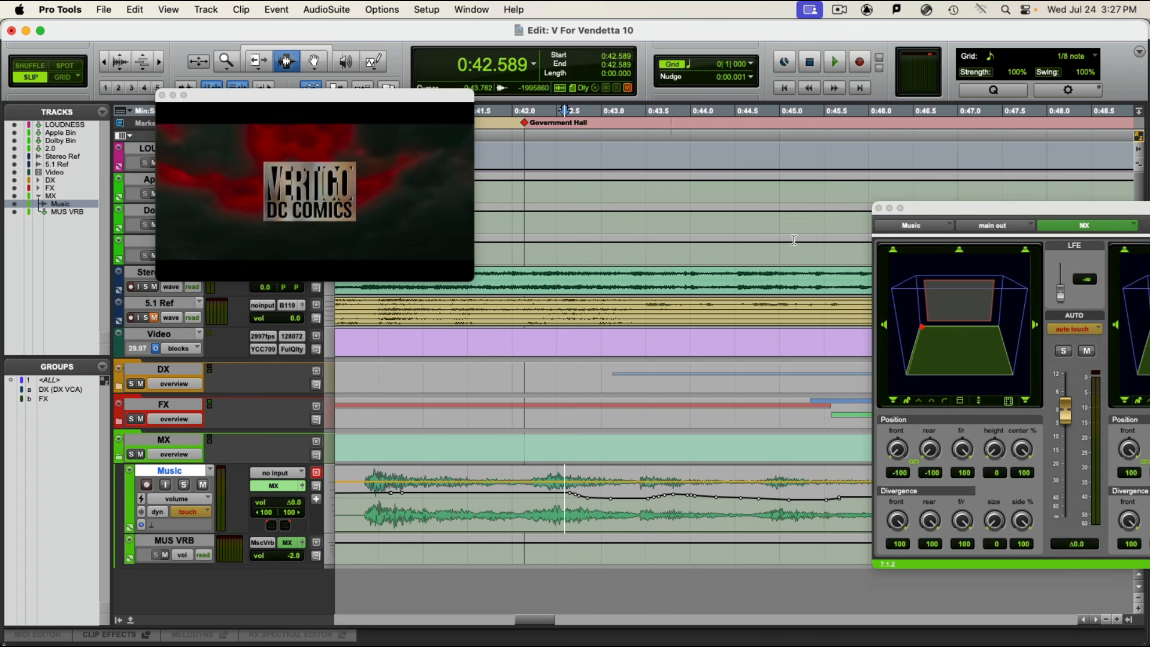
{"action": "left_click_drag", "start_coordinate": [954, 217], "coordinate": [954, 577]}
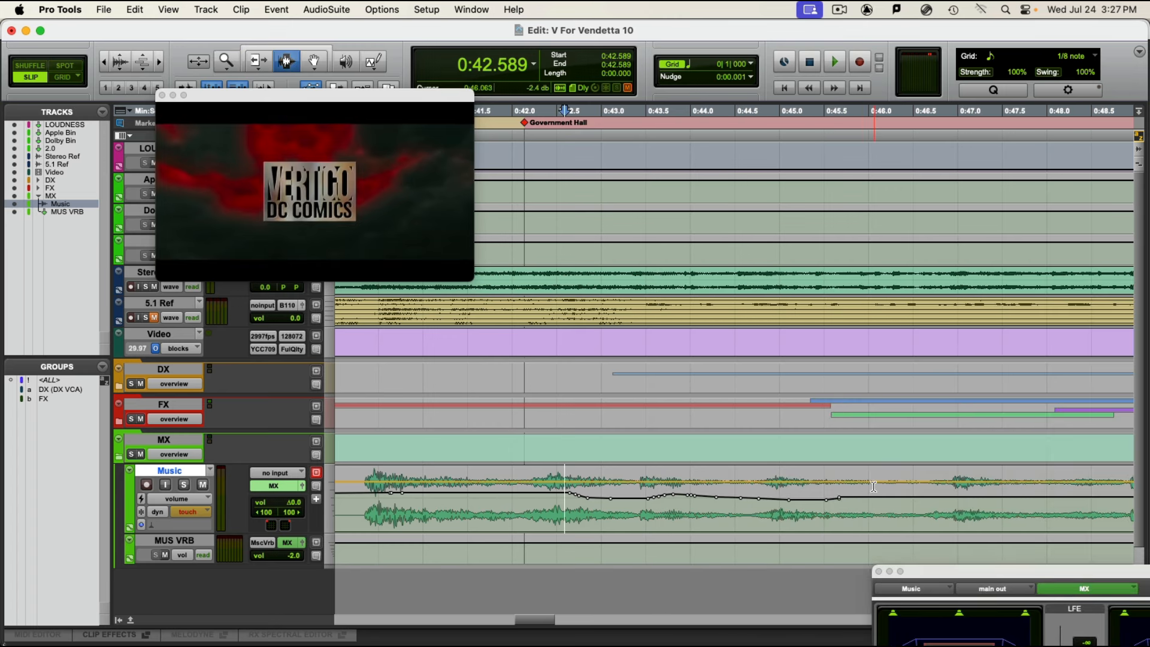
{"action": "left_click", "coordinate": [855, 497], "text": "super"}
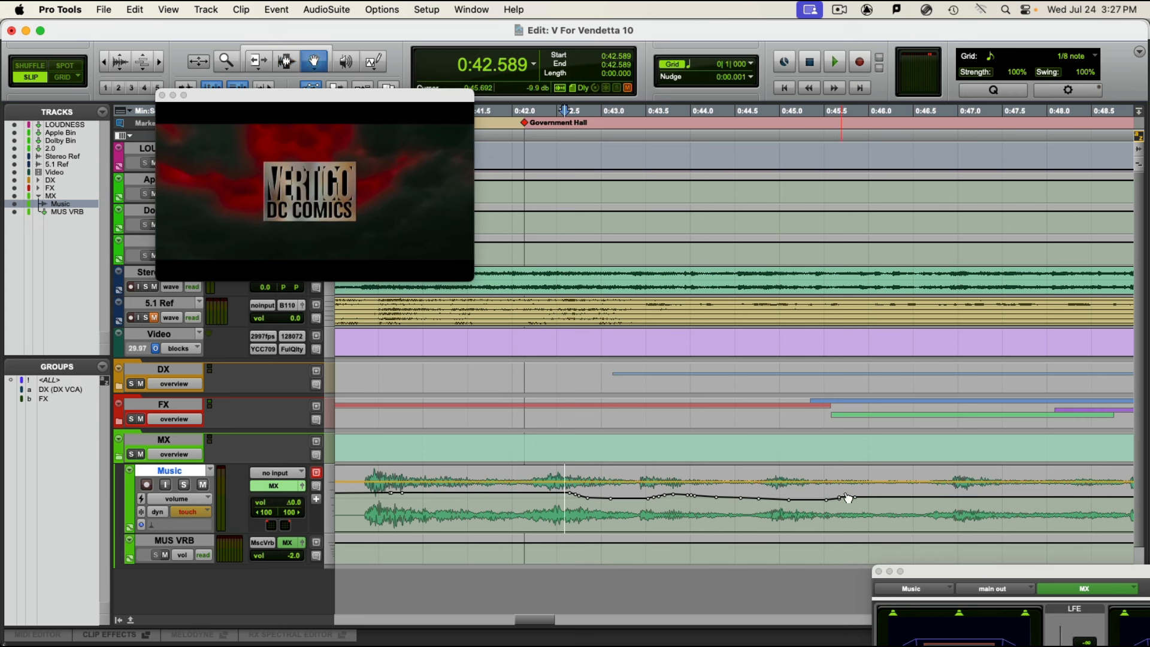
{"action": "left_click_drag", "start_coordinate": [847, 497], "coordinate": [575, 492]}
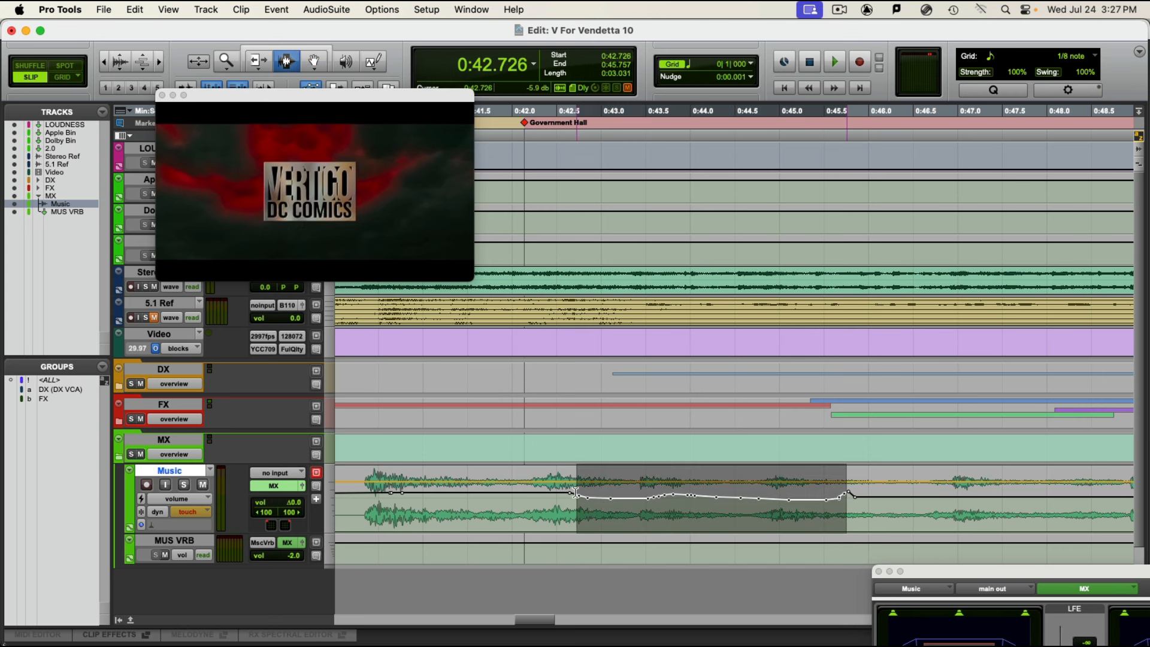
{"action": "left_click", "coordinate": [575, 492]}
Step: Play from 0:42.460 and ride the Music track's trim fader down and back up to rewrite the volume automation after the Government Hall marker
{"action": "left_click", "coordinate": [551, 489]}
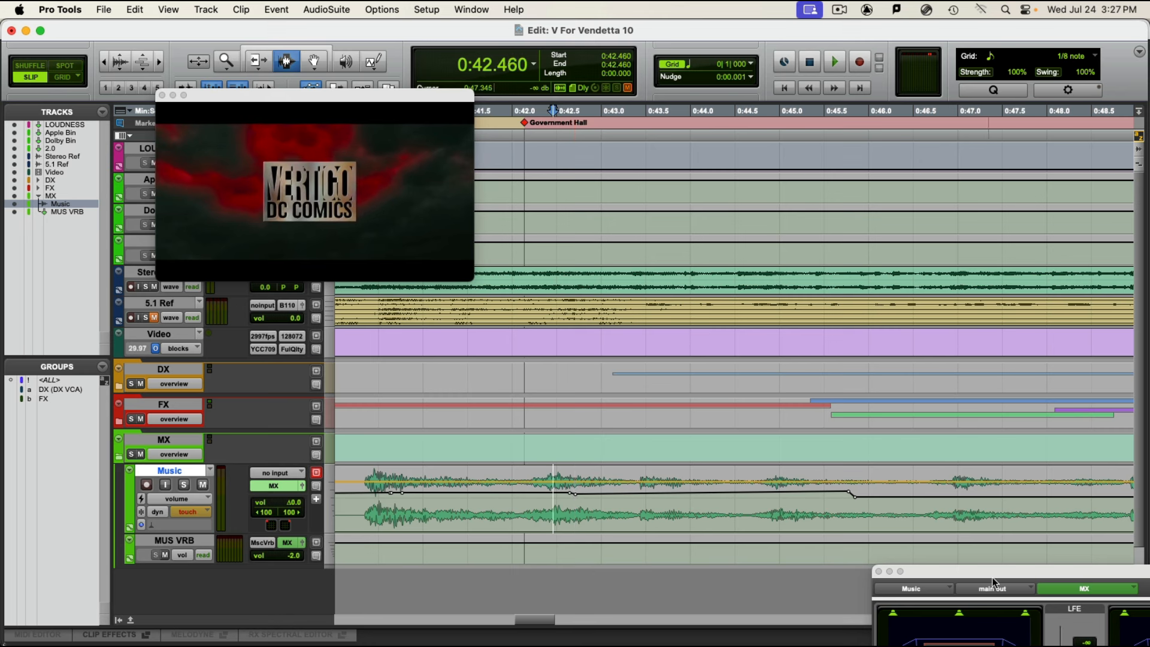
{"action": "left_click_drag", "start_coordinate": [985, 572], "coordinate": [941, 300]}
{"action": "key", "text": "space"}
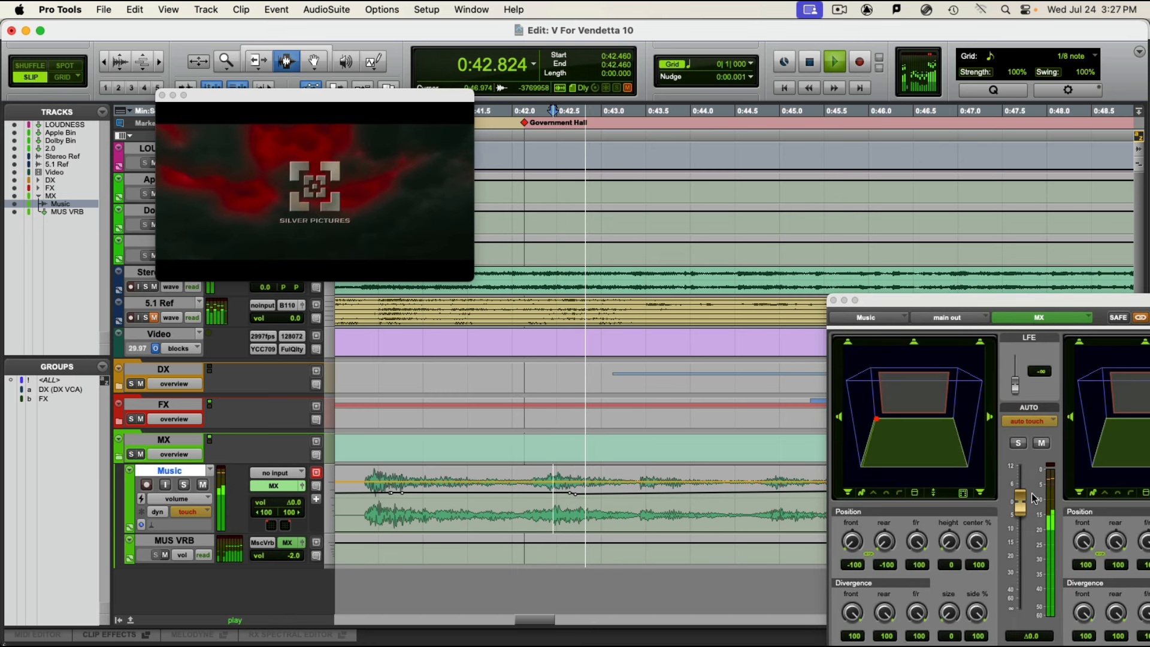
{"action": "key", "text": "space"}
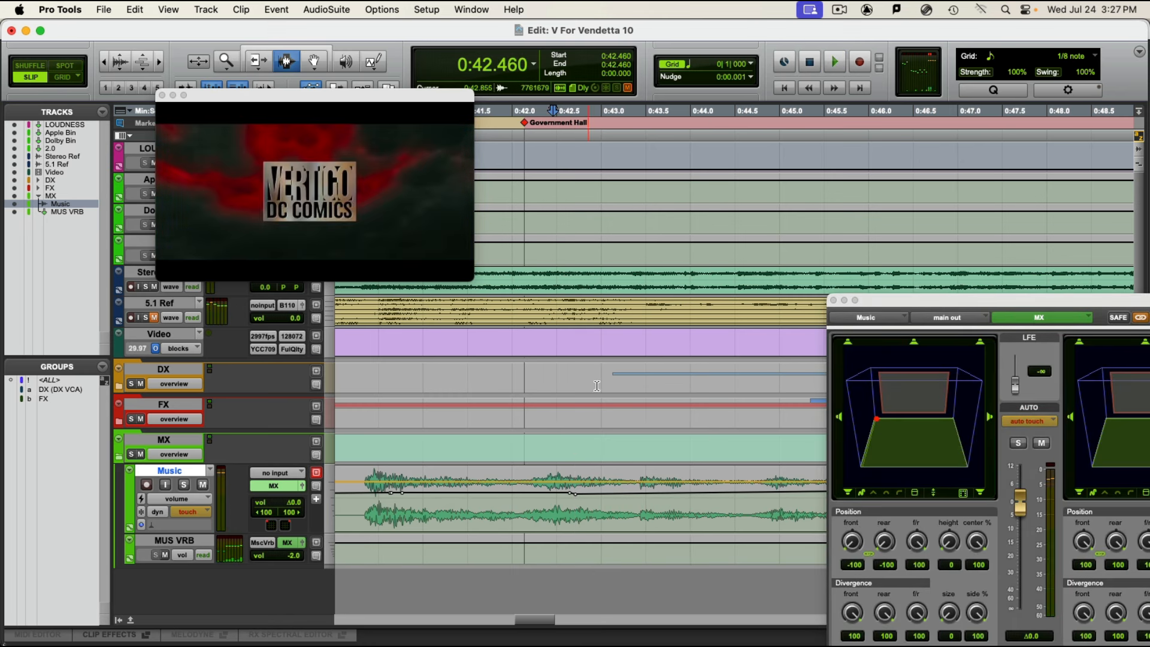
{"action": "key", "text": "space"}
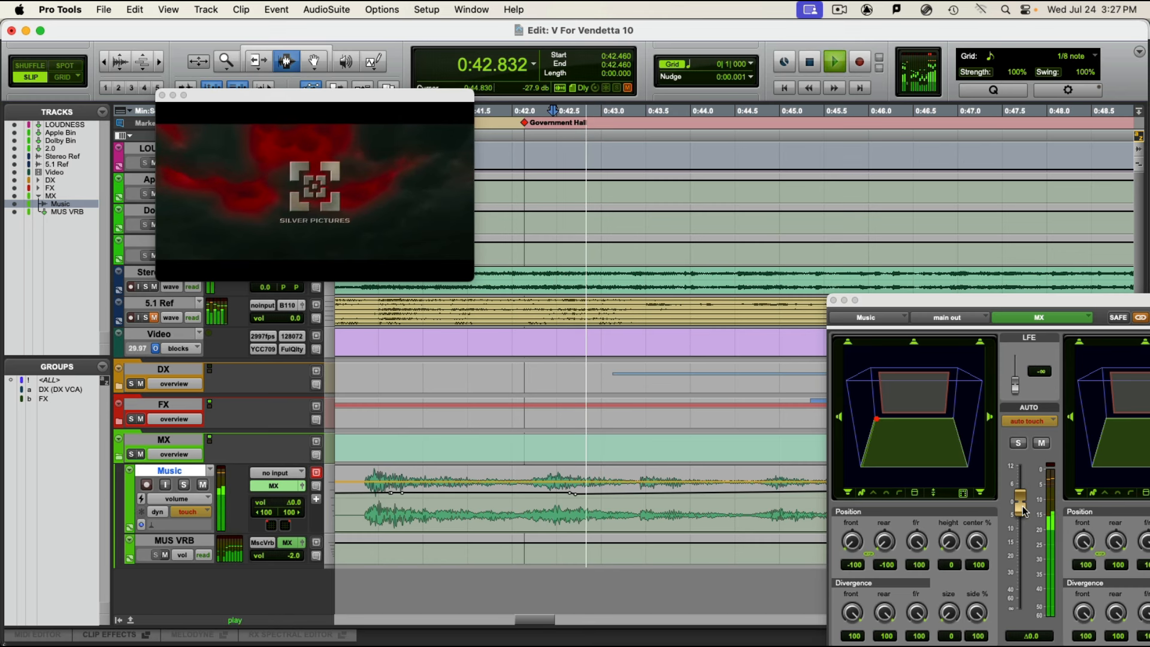
{"action": "left_click_drag", "start_coordinate": [1023, 506], "coordinate": [1023, 517]}
{"action": "left_click_drag", "start_coordinate": [1022, 516], "coordinate": [1025, 503]}
{"action": "key", "text": "space"}
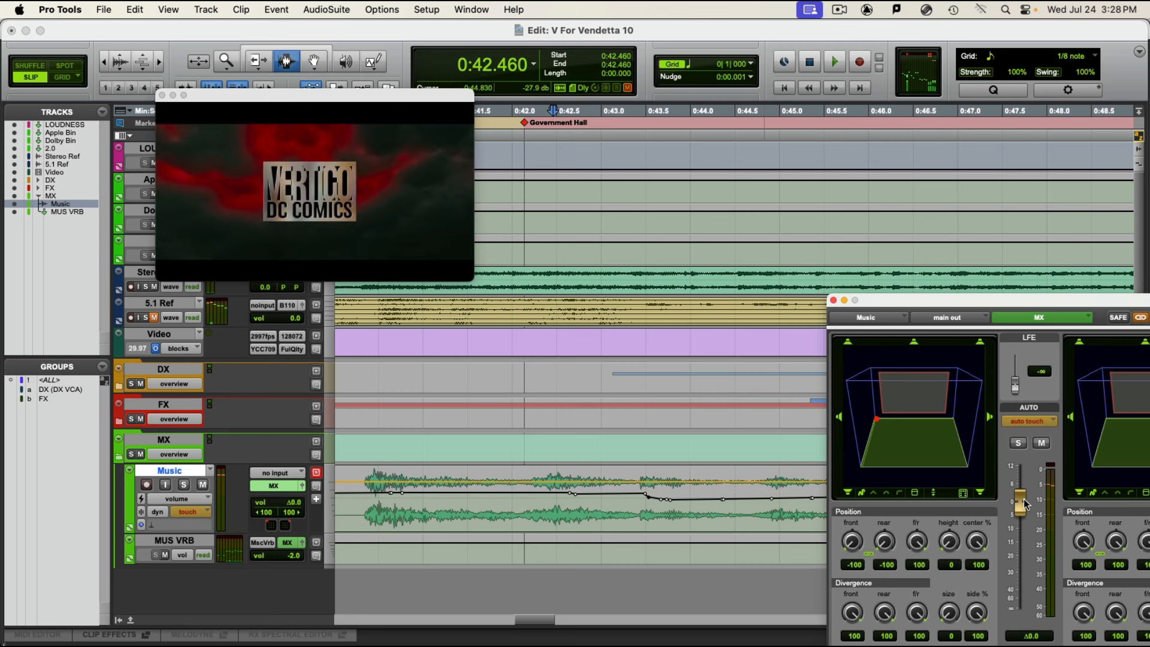
Step: Close the Music output window and the video window, and fit the whole session in the timeline
{"action": "left_click", "coordinate": [833, 301]}
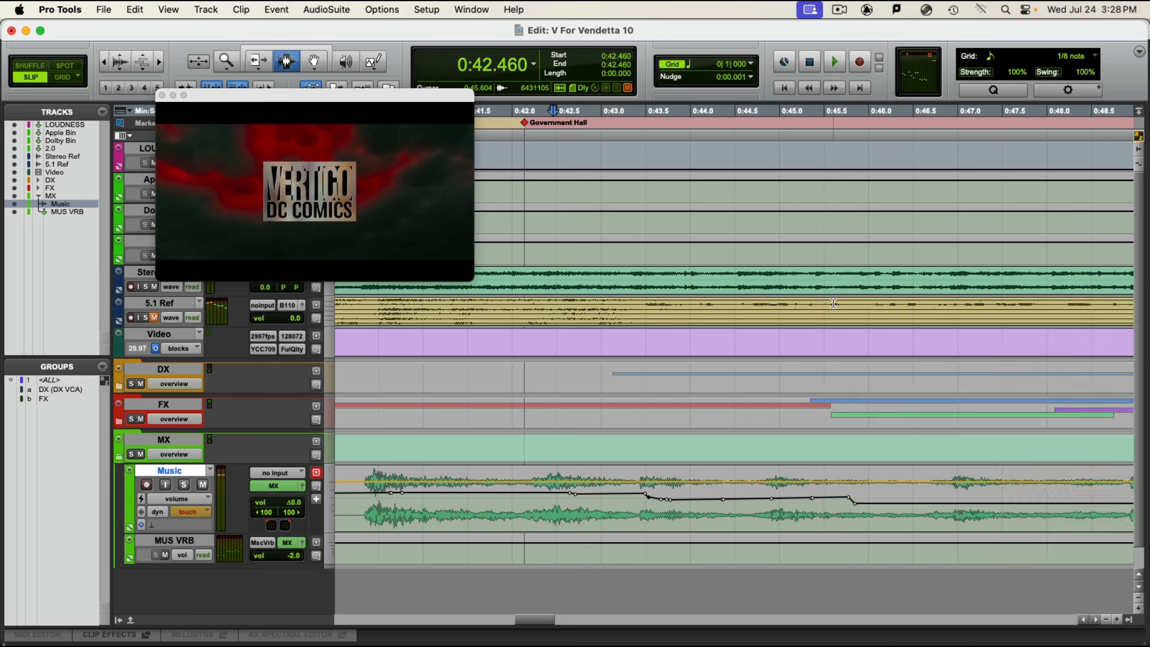
{"action": "left_click", "coordinate": [162, 96]}
{"action": "key", "text": "alt+a"}
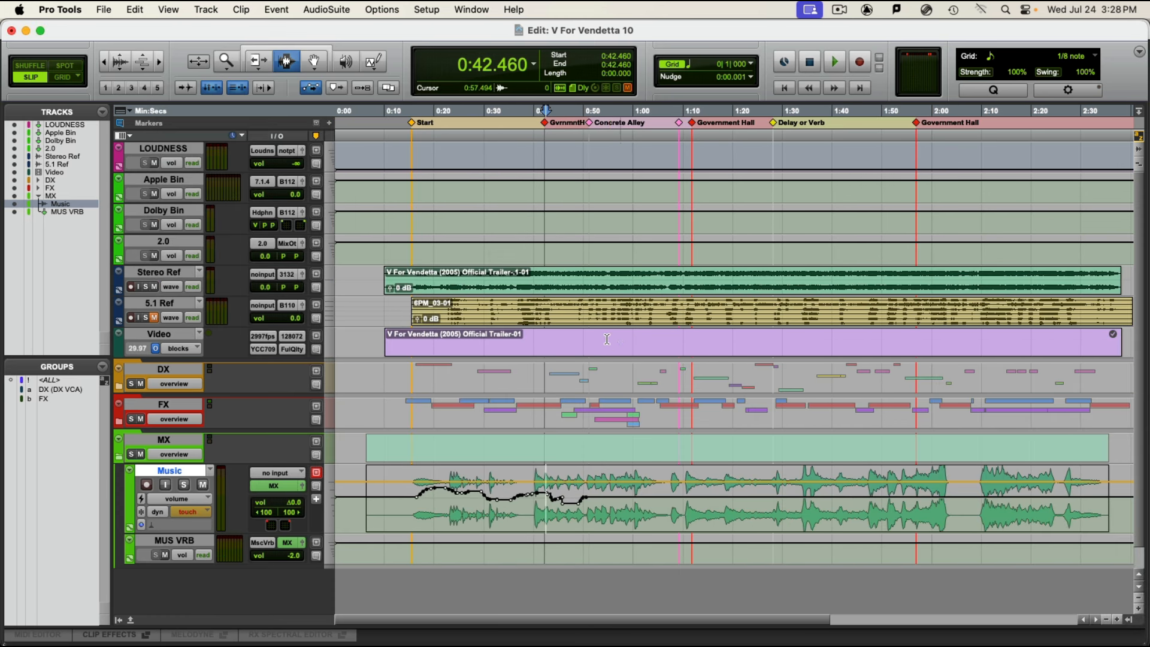